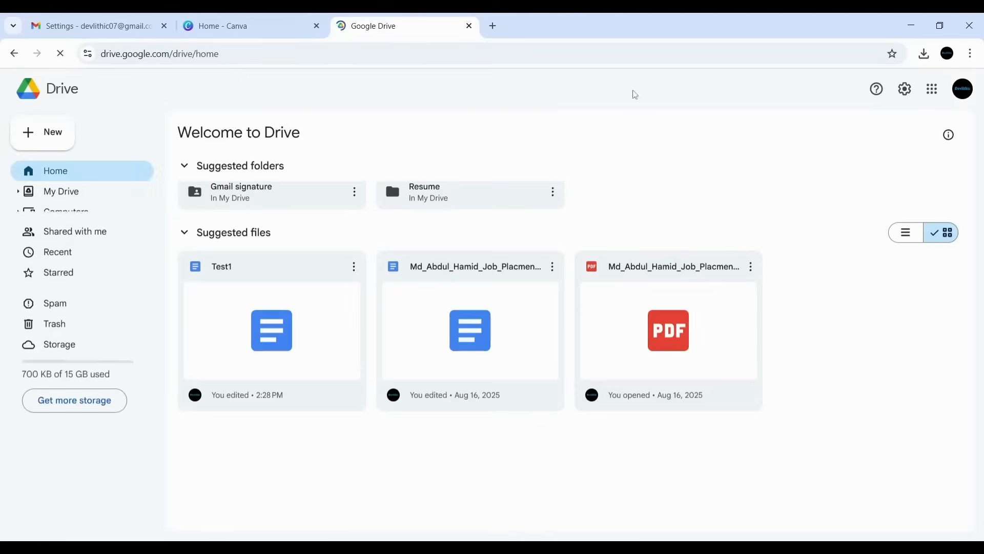
- From My Drive, create a blank Google Docs document inside the Gmail signature folder
{"action": "left_click", "coordinate": [75, 200]}
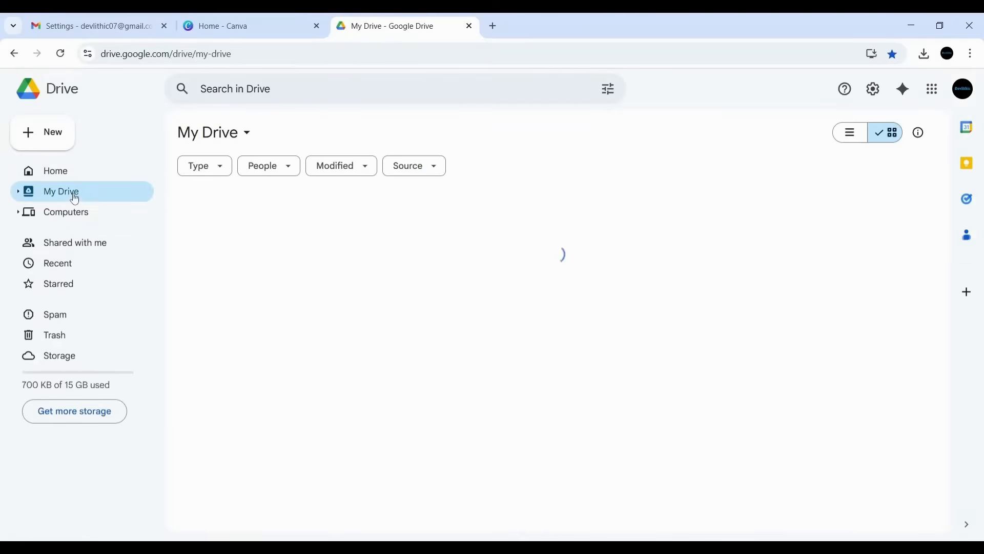
{"action": "left_click", "coordinate": [236, 244]}
{"action": "double_click", "coordinate": [235, 242]}
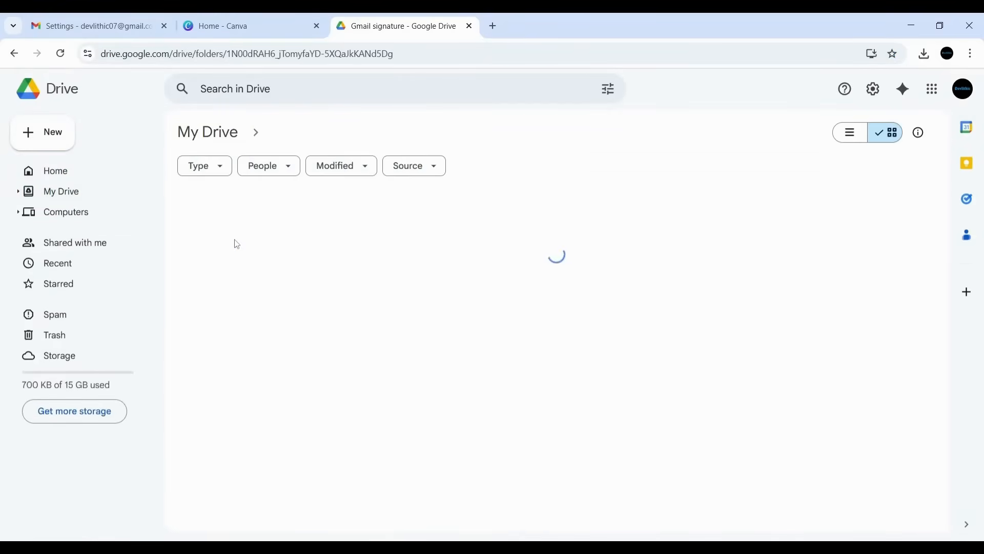
{"action": "left_click", "coordinate": [35, 140]}
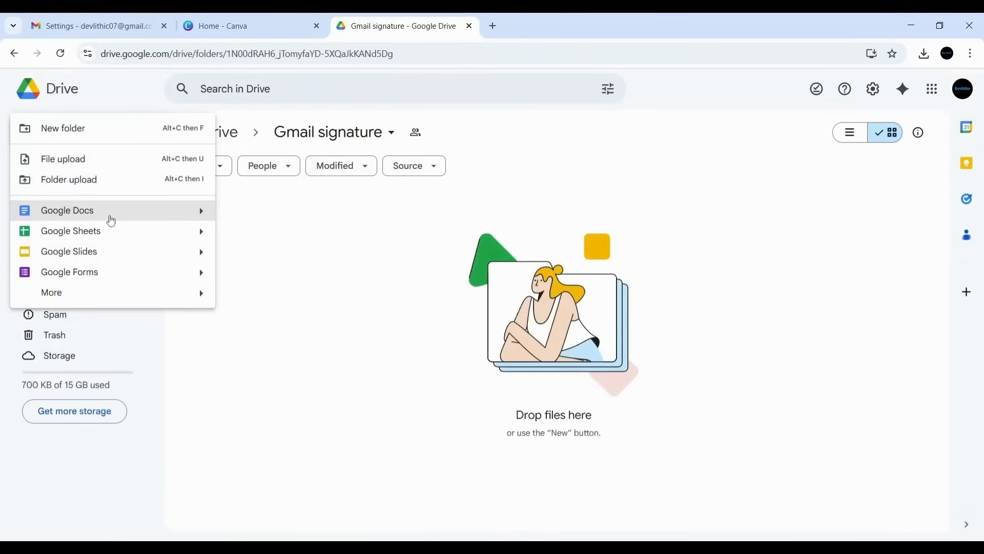
{"action": "left_click", "coordinate": [100, 209]}
{"action": "left_click", "coordinate": [595, 336]}
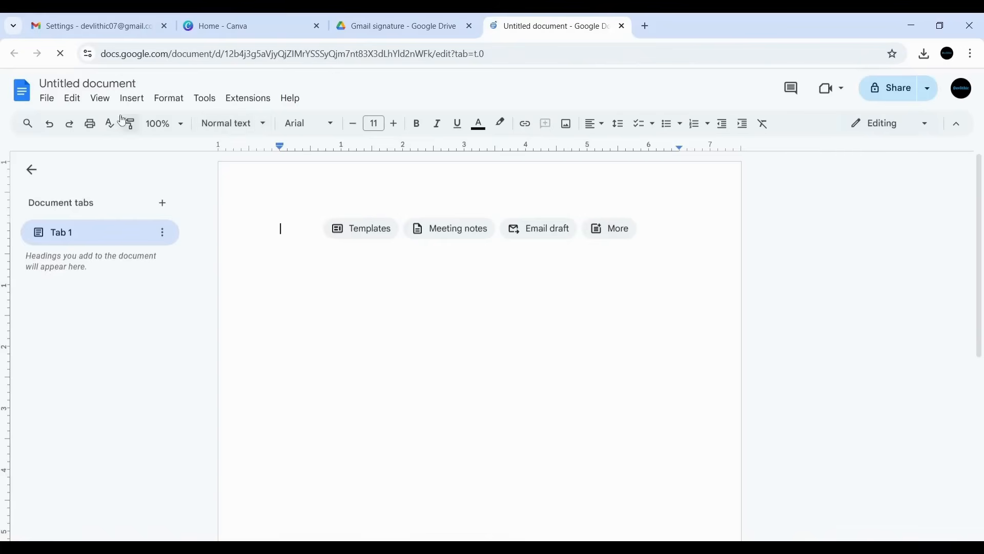
- Rename the untitled document to 'Gmail signature'
{"action": "left_click", "coordinate": [82, 83]}
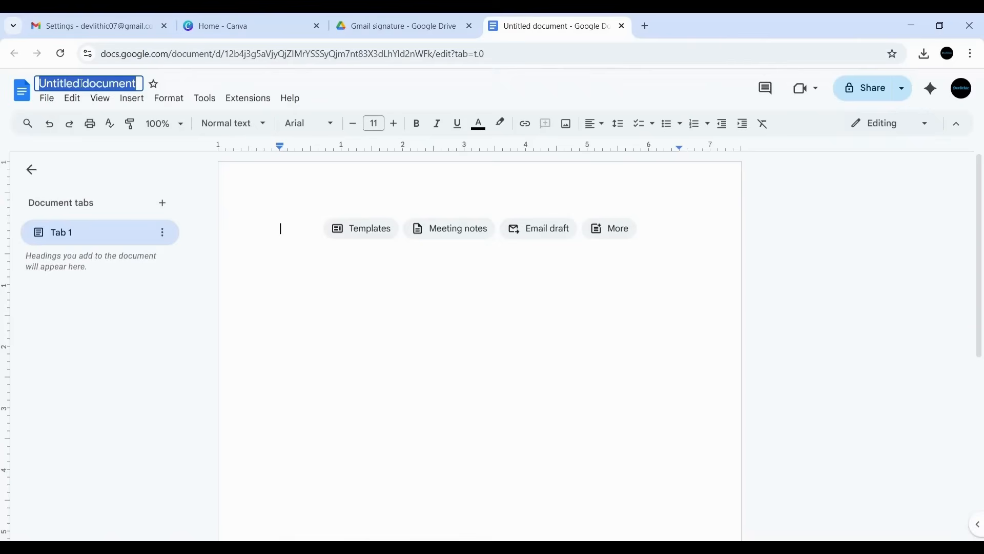
{"action": "type", "text": "Gmail sig"}
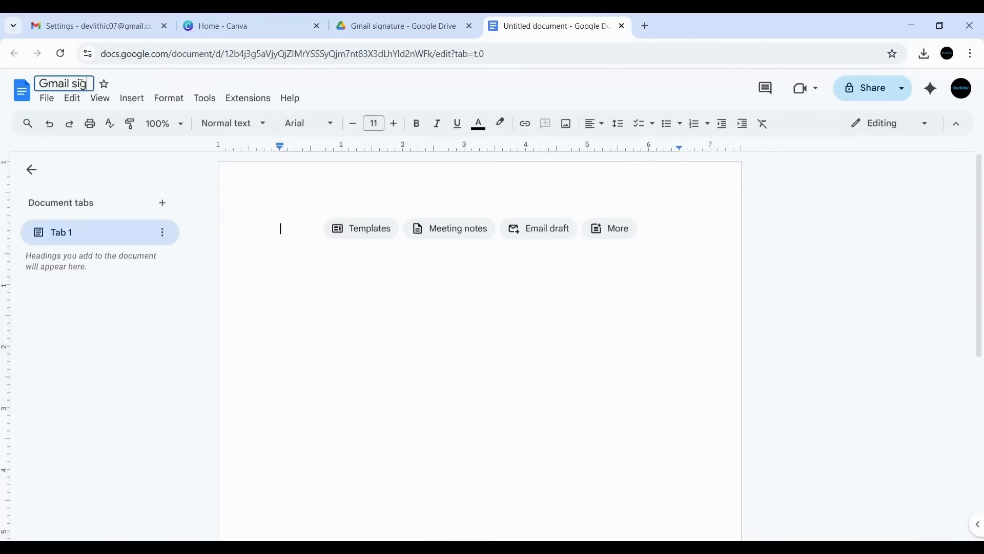
{"action": "type", "text": "nature"}
{"action": "left_click", "coordinate": [331, 262]}
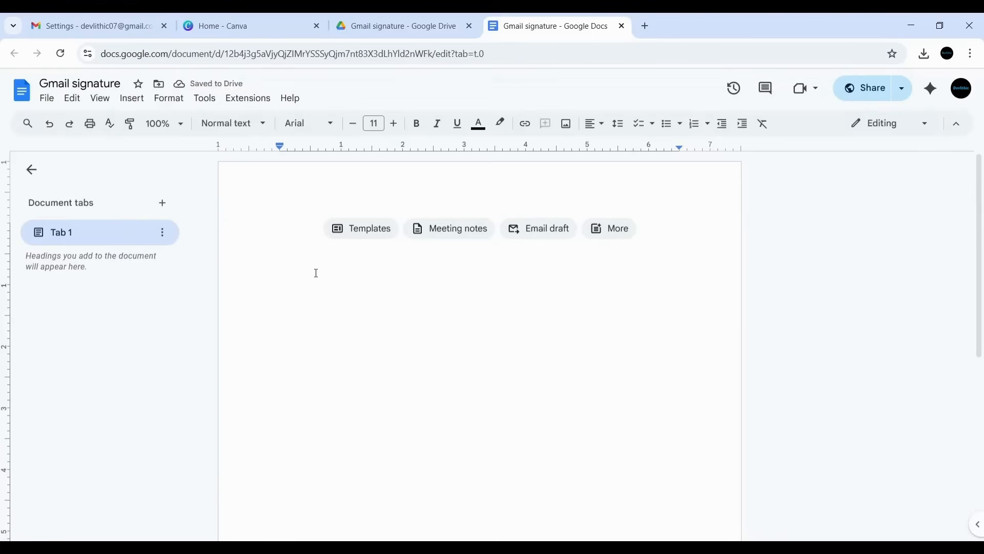
- Insert a 2x1 table, make its row much taller and narrow the left column
{"action": "left_click", "coordinate": [132, 99]}
{"action": "mouse_move", "coordinate": [179, 137]}
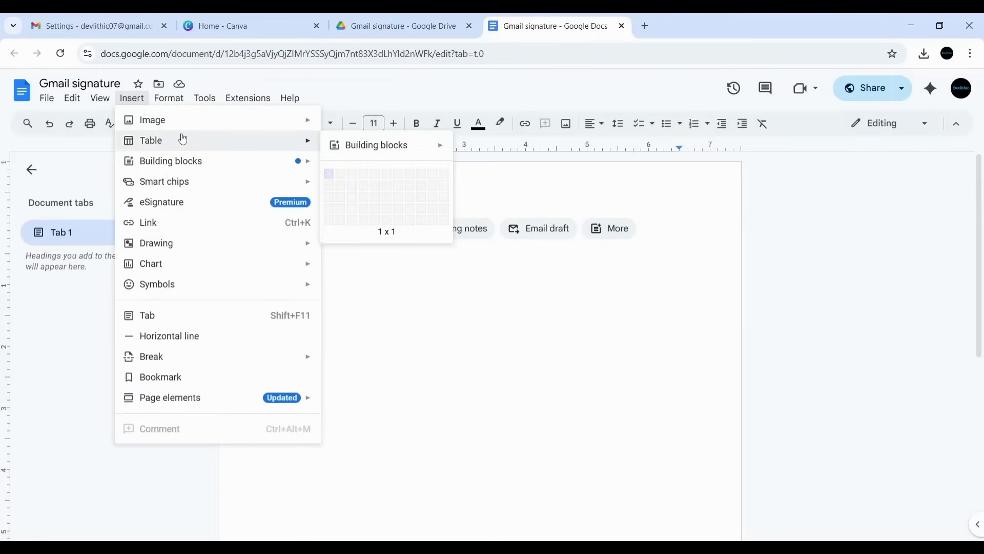
{"action": "left_click", "coordinate": [341, 178]}
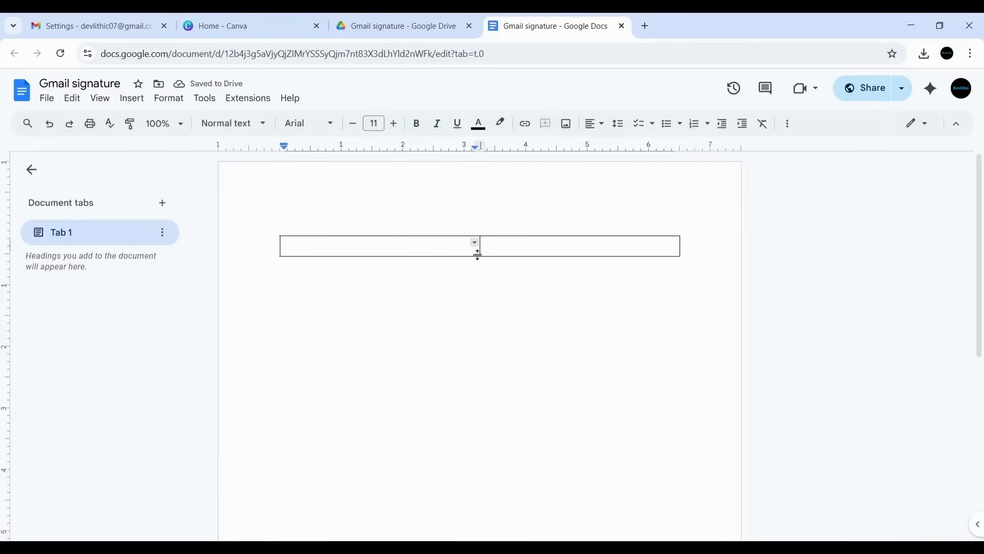
{"action": "left_click_drag", "start_coordinate": [471, 255], "coordinate": [475, 361]}
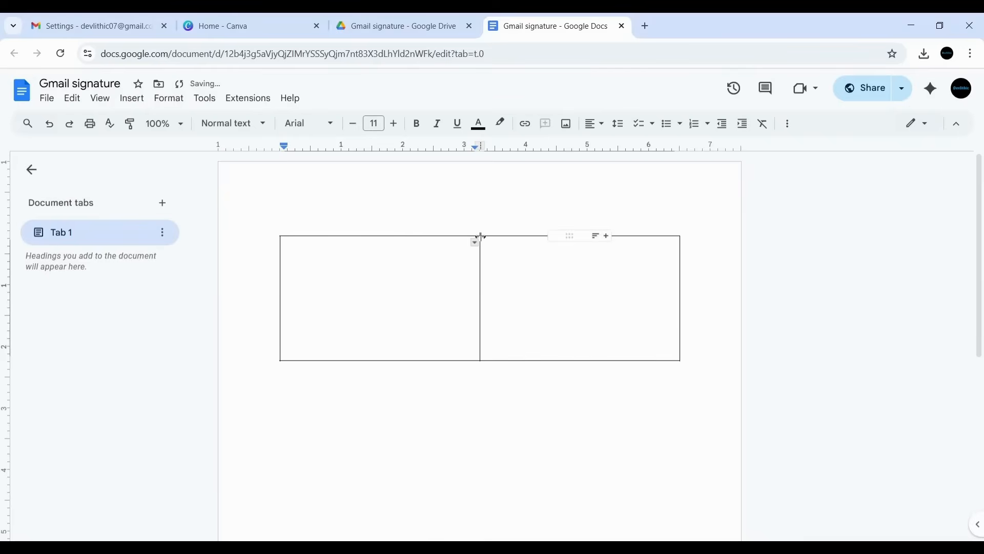
{"action": "left_click_drag", "start_coordinate": [481, 236], "coordinate": [392, 246]}
{"action": "left_click", "coordinate": [492, 286]}
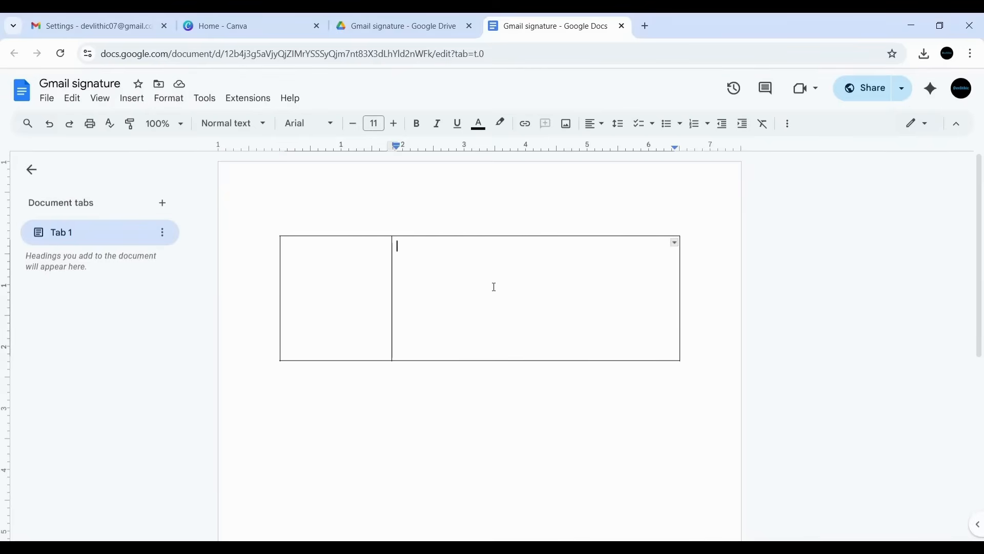
{"action": "left_click", "coordinate": [337, 294]}
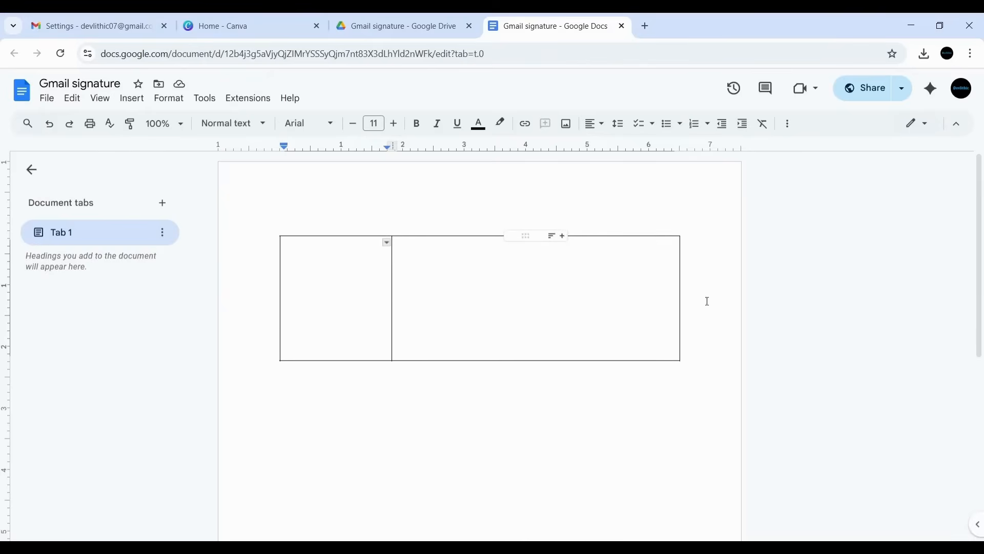
- Upload the portrait photo from the Downloads folder into the table's left cell
{"action": "double_click", "coordinate": [337, 296]}
{"action": "left_click", "coordinate": [336, 297]}
{"action": "left_click", "coordinate": [131, 98]}
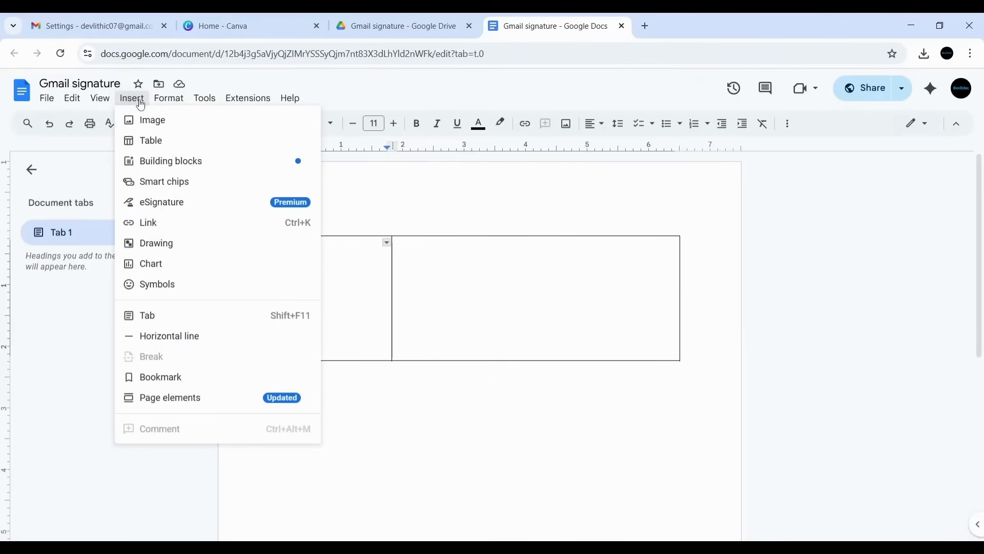
{"action": "left_click", "coordinate": [169, 98]}
{"action": "mouse_move", "coordinate": [131, 100]}
{"action": "mouse_move", "coordinate": [143, 122]}
{"action": "left_click", "coordinate": [374, 126]}
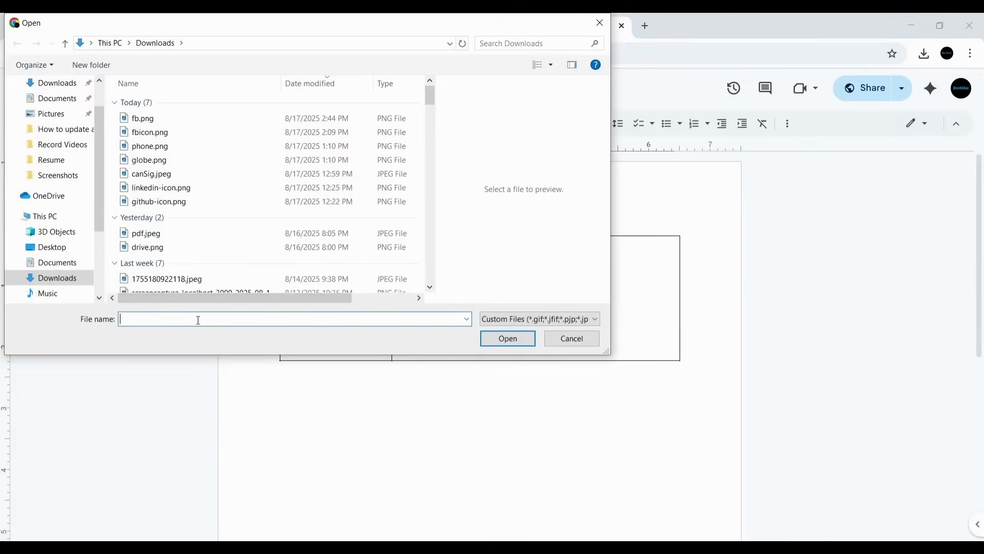
{"action": "type", "text": "hami"}
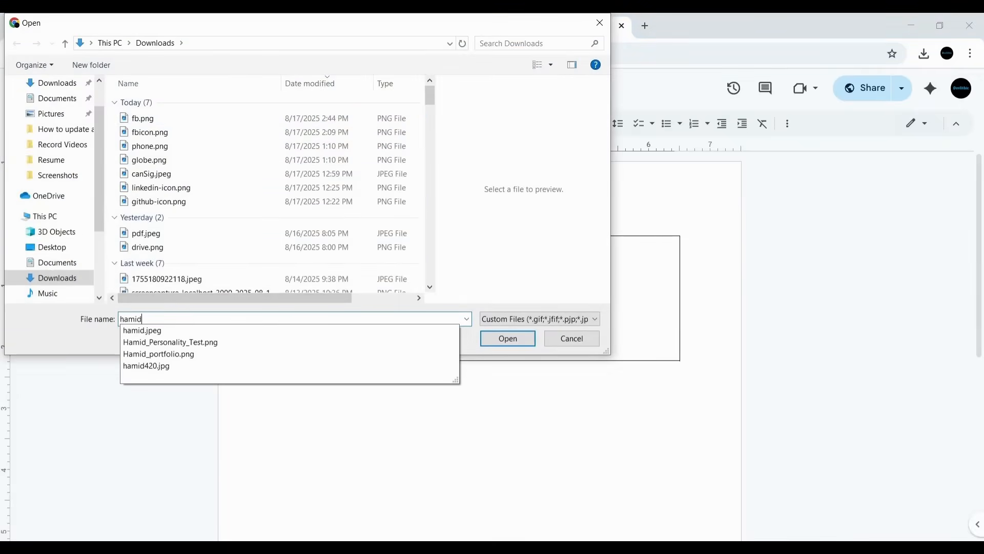
{"action": "type", "text": "d"}
{"action": "key", "text": "Down"}
{"action": "key", "text": "Return"}
{"action": "left_click", "coordinate": [524, 340]}
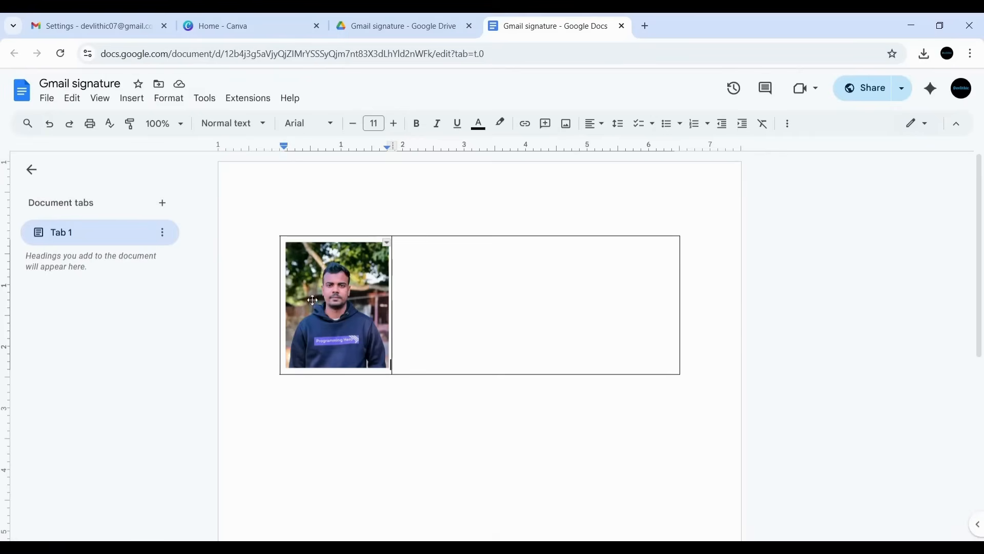
- Type the person's full name in the right cell and set it to size 16
{"action": "left_click", "coordinate": [423, 266]}
{"action": "left_click", "coordinate": [455, 269]}
{"action": "left_click_drag", "start_coordinate": [480, 249], "coordinate": [400, 249]}
{"action": "left_click", "coordinate": [393, 124]}
{"action": "left_click", "coordinate": [394, 123]}
{"action": "left_click", "coordinate": [394, 124]}
{"action": "left_click", "coordinate": [394, 123]}
{"action": "left_click", "coordinate": [393, 123]}
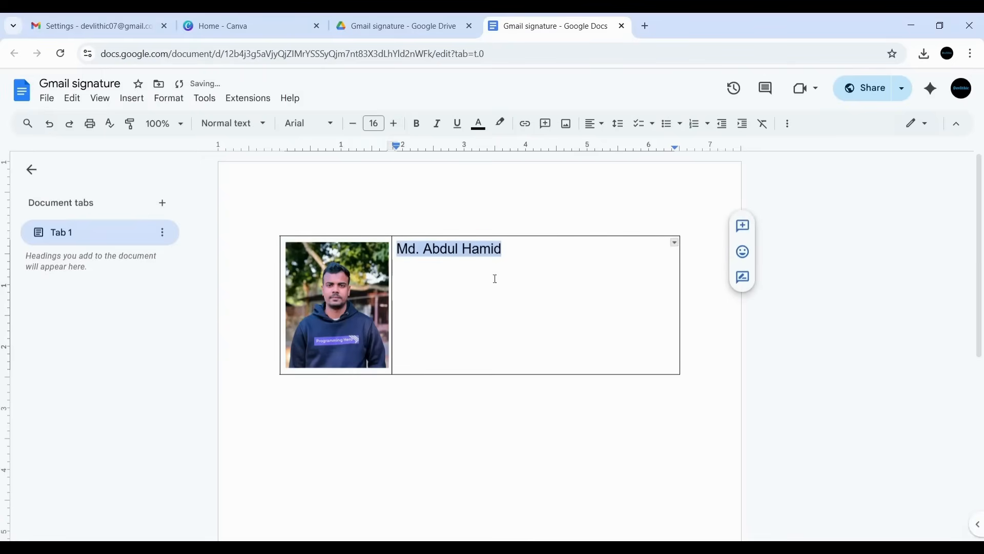
{"action": "left_click", "coordinate": [513, 249]}
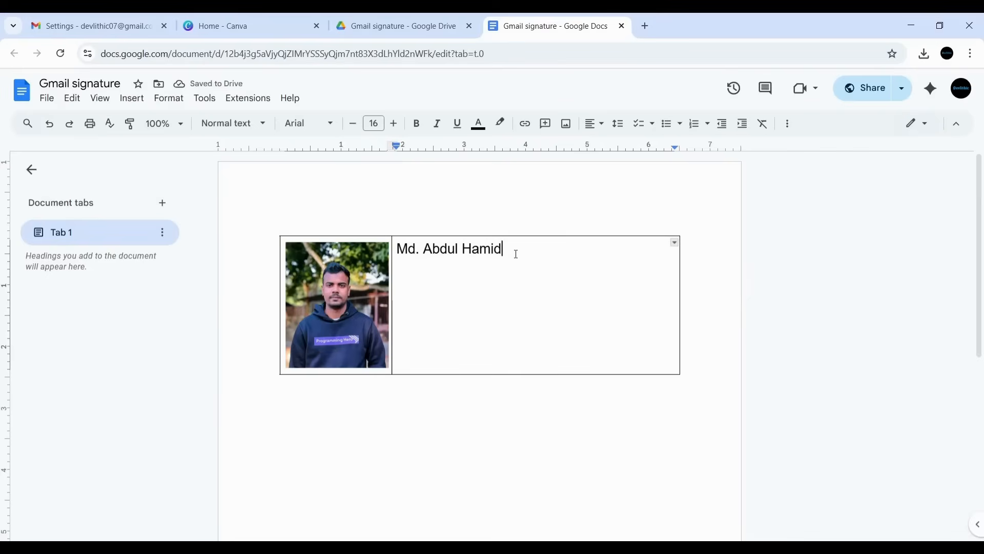
- Add 'Fullstack Developer' on the next line at font size 12
{"action": "key", "text": "Return"}
{"action": "type", "text": "Fullstac"}
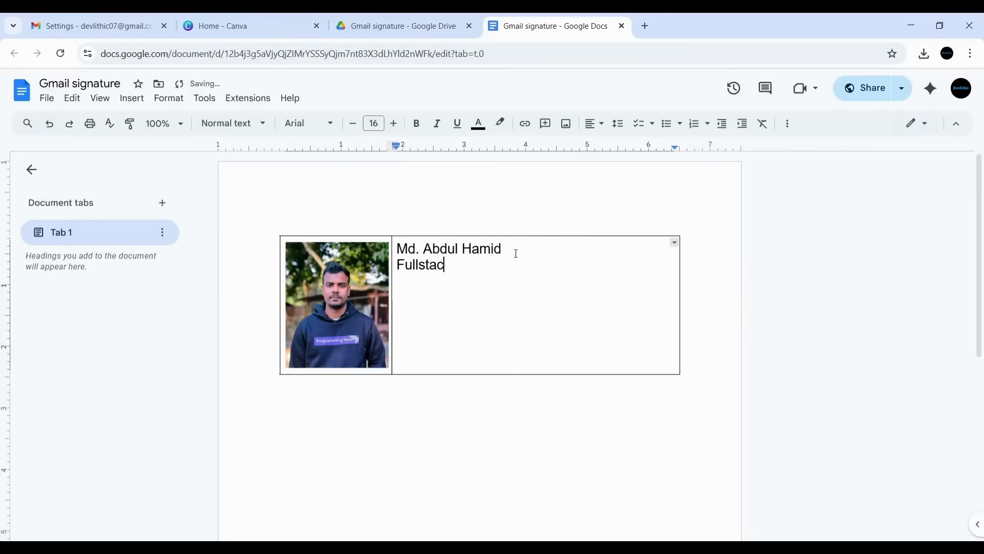
{"action": "type", "text": "k Developer"}
{"action": "left_click_drag", "start_coordinate": [519, 258], "coordinate": [401, 266]}
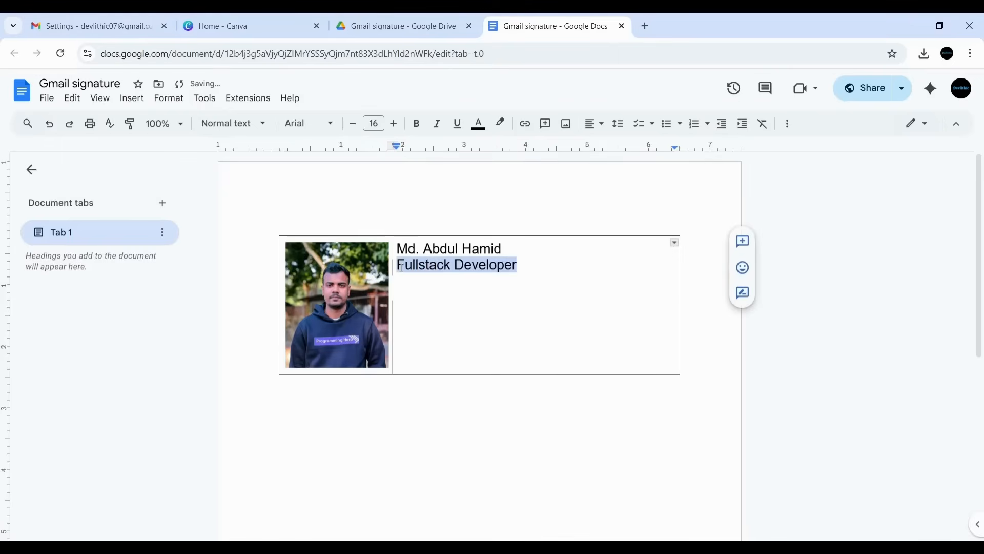
{"action": "left_click", "coordinate": [354, 125]}
{"action": "left_click", "coordinate": [353, 125]}
{"action": "left_click", "coordinate": [353, 125]}
{"action": "left_click", "coordinate": [354, 125]}
{"action": "left_click", "coordinate": [442, 270]}
{"action": "left_click", "coordinate": [490, 265]}
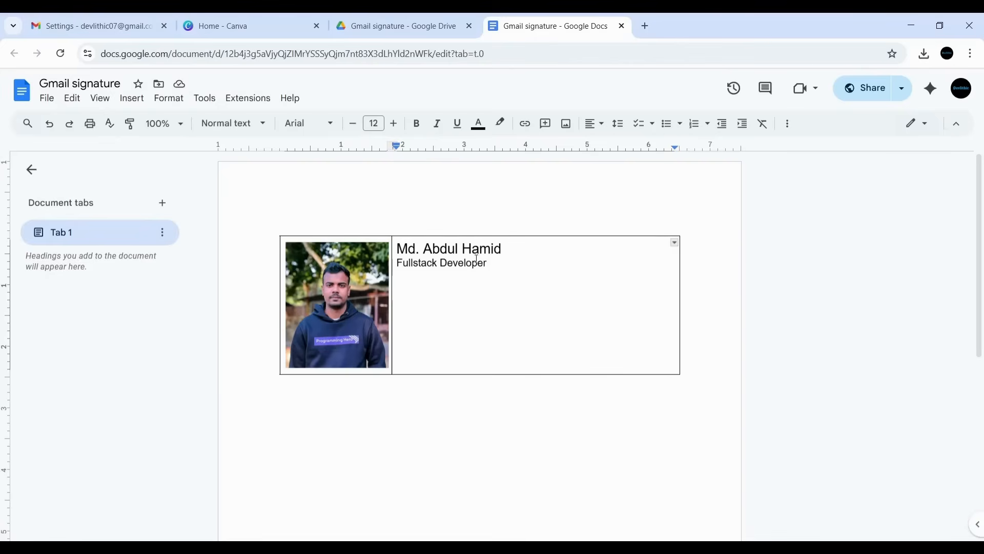
- Check the line sizes, then add 'Programming Hero' on a new line below
{"action": "left_click_drag", "start_coordinate": [505, 249], "coordinate": [395, 251]}
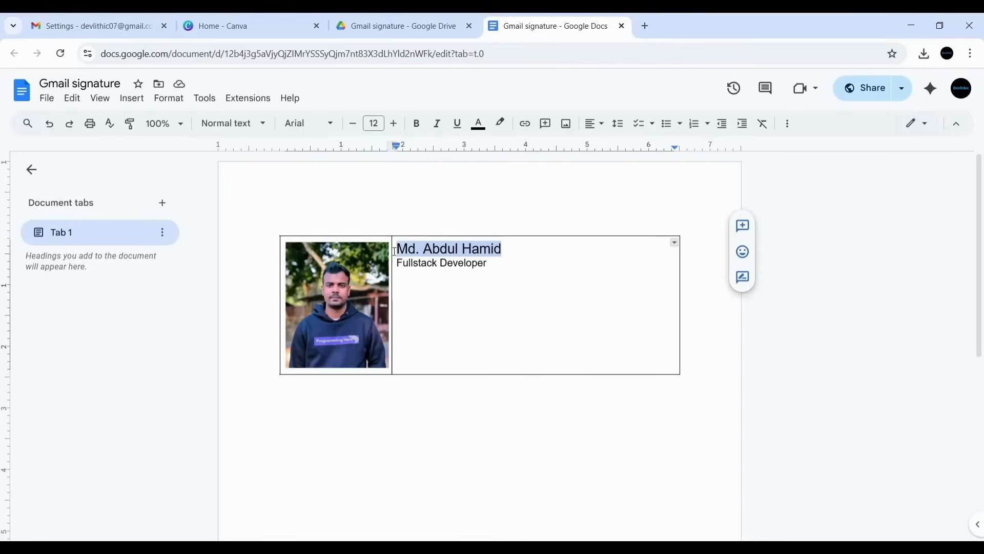
{"action": "left_click", "coordinate": [430, 262]}
{"action": "left_click_drag", "start_coordinate": [490, 264], "coordinate": [399, 263]}
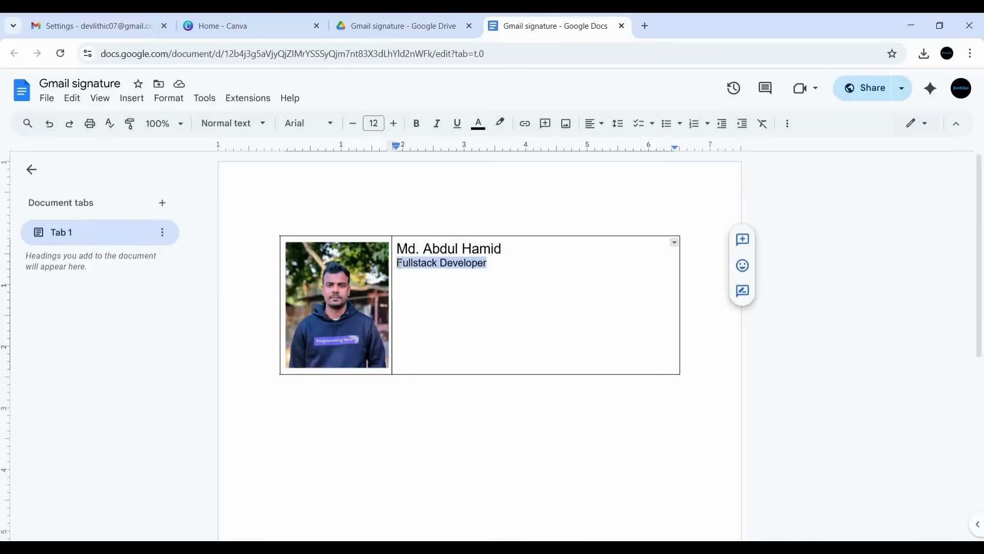
{"action": "left_click", "coordinate": [506, 265]}
{"action": "key", "text": "Return"}
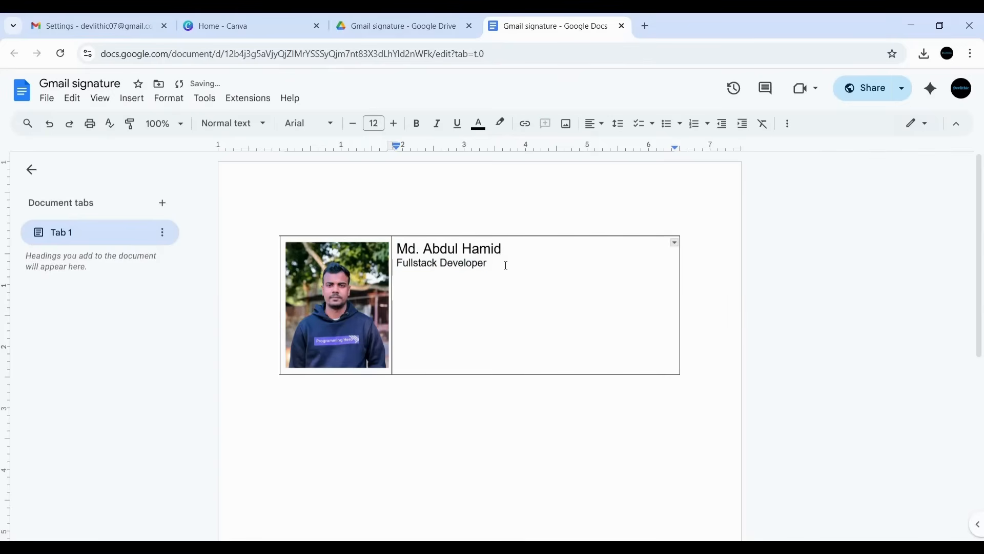
{"action": "type", "text": "Programming Hero"}
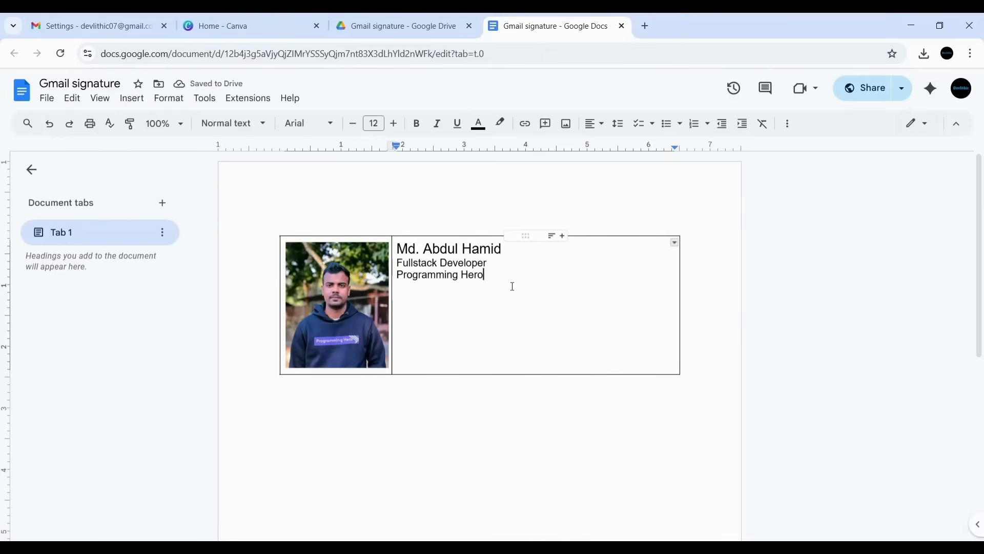
{"action": "key", "text": "Return"}
{"action": "left_click", "coordinate": [132, 98]}
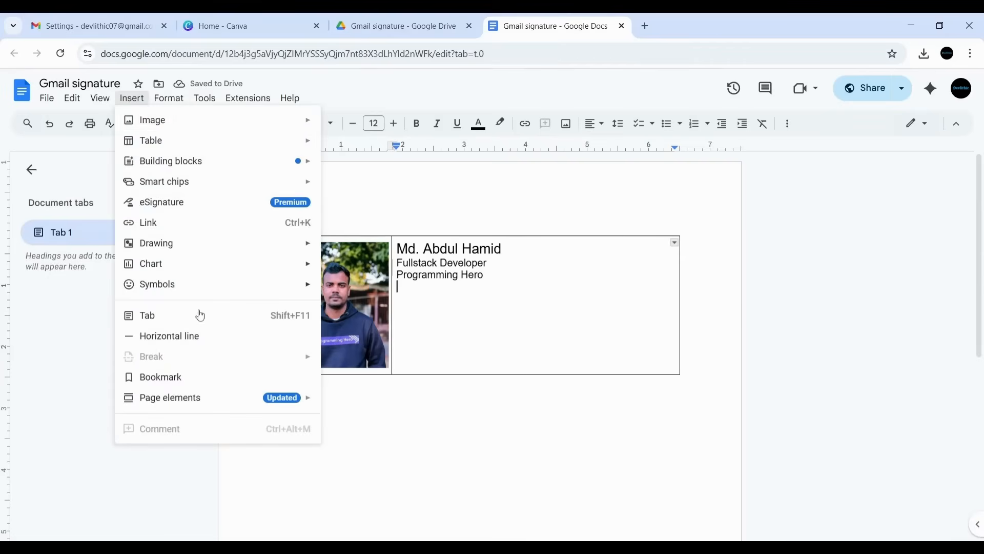
- Add a horizontal divider below Programming Hero and type a 'Mobile:' line with the phone number
{"action": "left_click", "coordinate": [199, 339]}
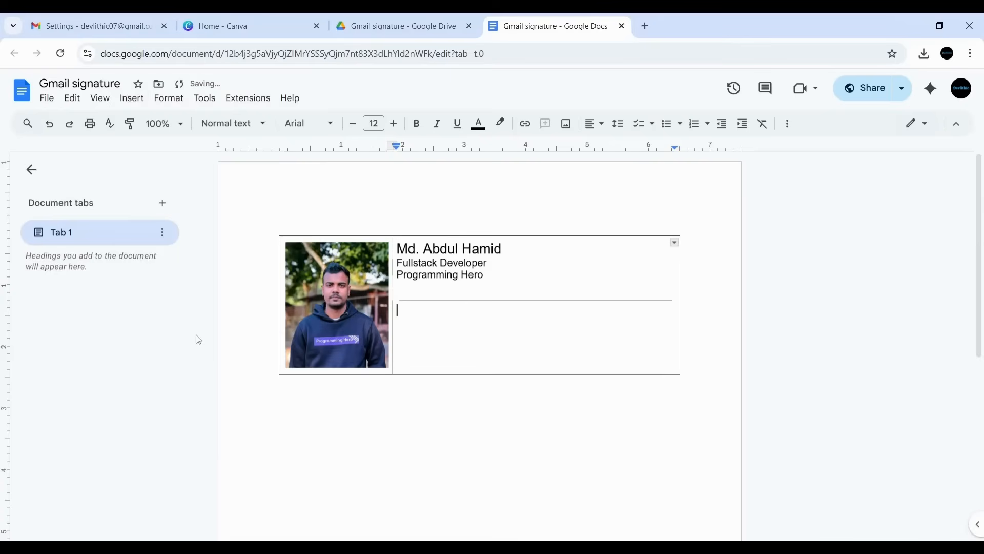
{"action": "key", "text": "BackSpace"}
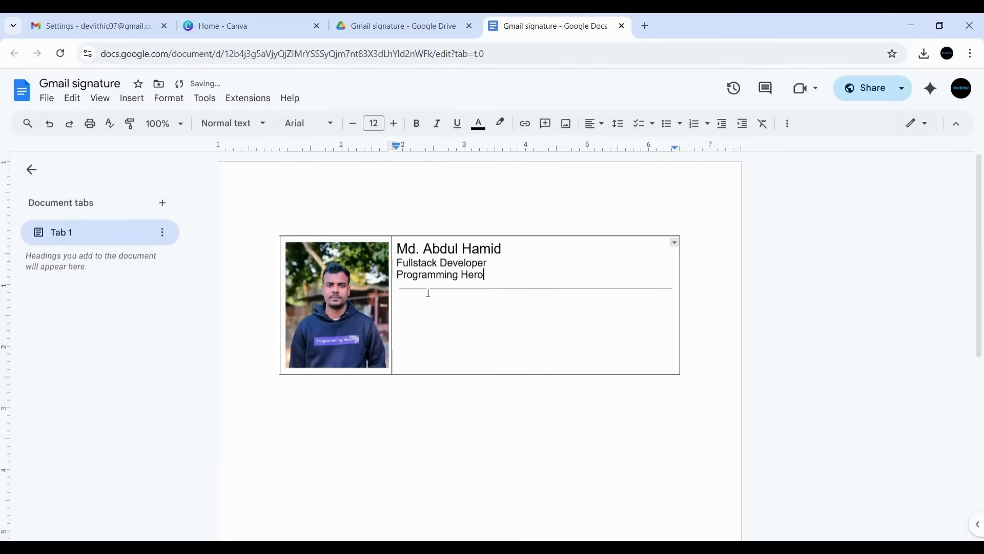
{"action": "left_click", "coordinate": [421, 299]}
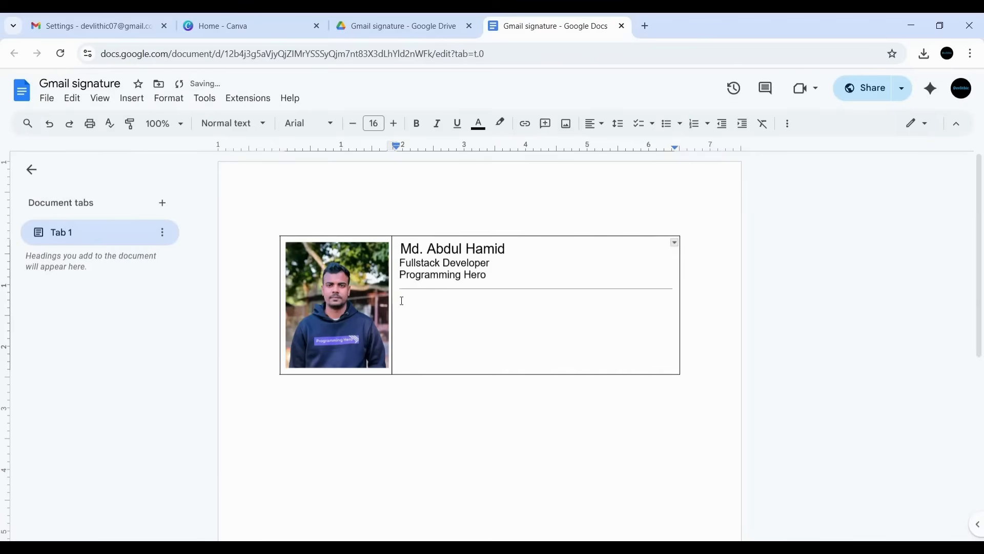
{"action": "left_click", "coordinate": [407, 294]}
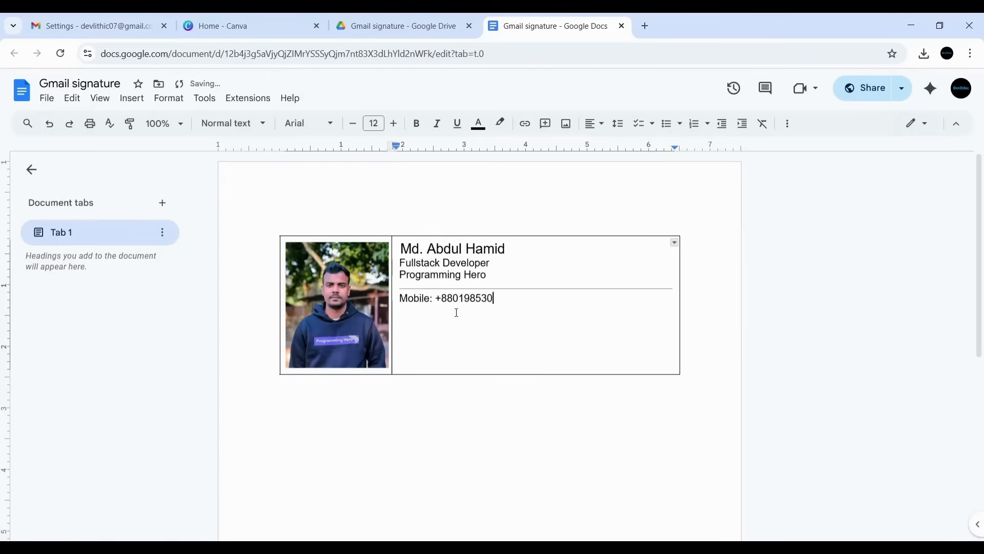
- Make the 'Mobile:' label bold
{"action": "left_click", "coordinate": [432, 299]}
{"action": "left_click_drag", "start_coordinate": [433, 298], "coordinate": [403, 300]}
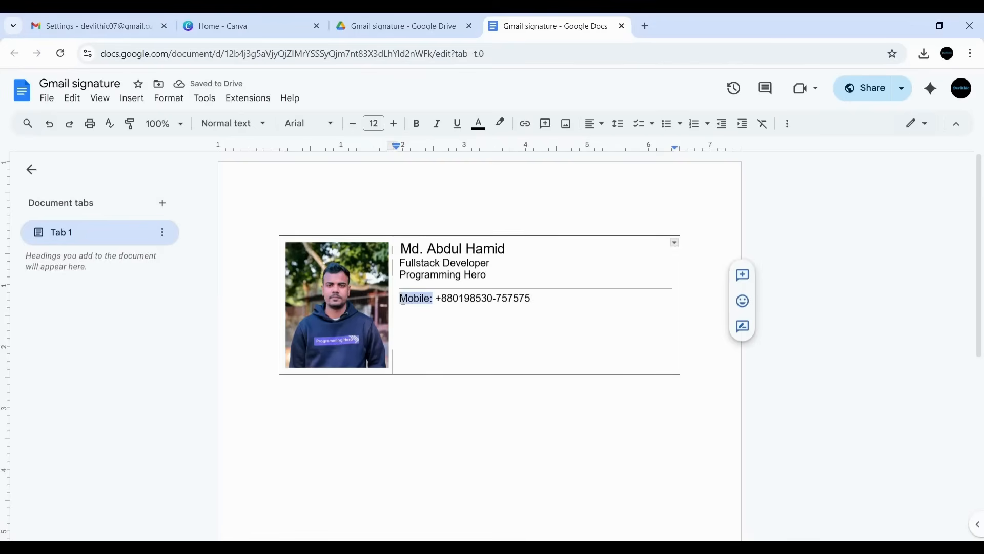
{"action": "key", "text": "ctrl+b"}
- Add an 'Address:' line with city and country below the mobile number
{"action": "left_click", "coordinate": [547, 299]}
{"action": "key", "text": "Return"}
{"action": "type", "text": "Address: "}
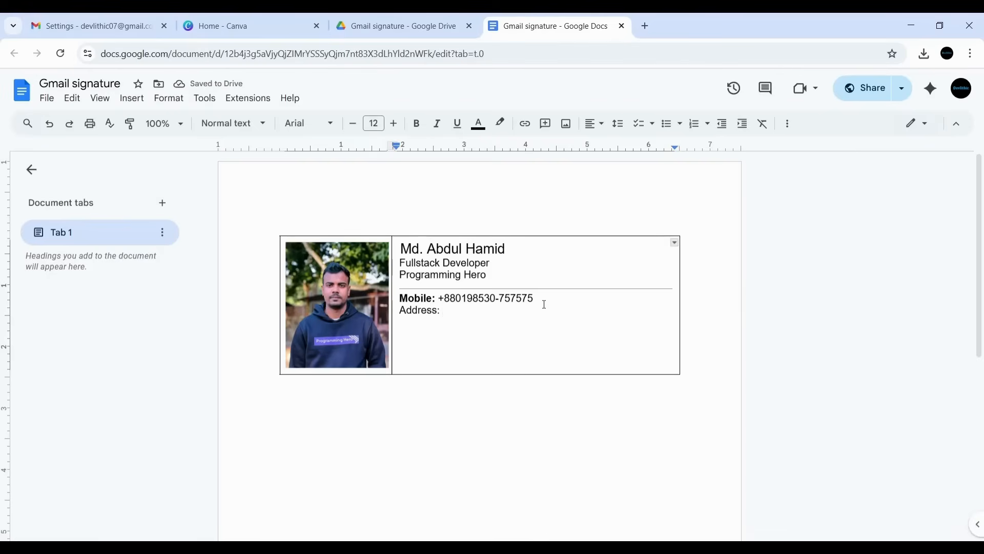
{"action": "type", "text": "Dhaka, Bangladesh"}
{"action": "key", "text": "Return"}
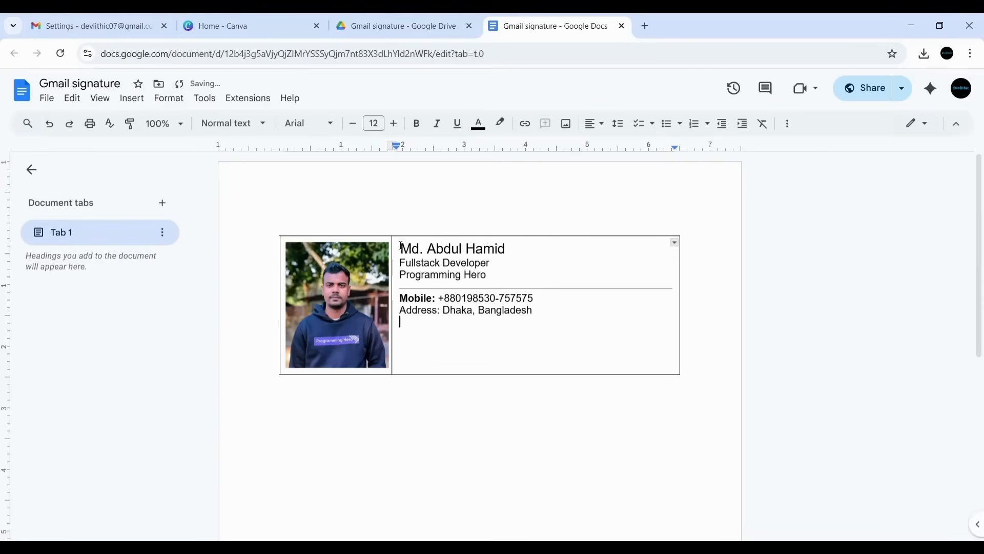
- Try removing the space before the name, undo it, and return below the address
{"action": "left_click_drag", "start_coordinate": [401, 245], "coordinate": [544, 314]}
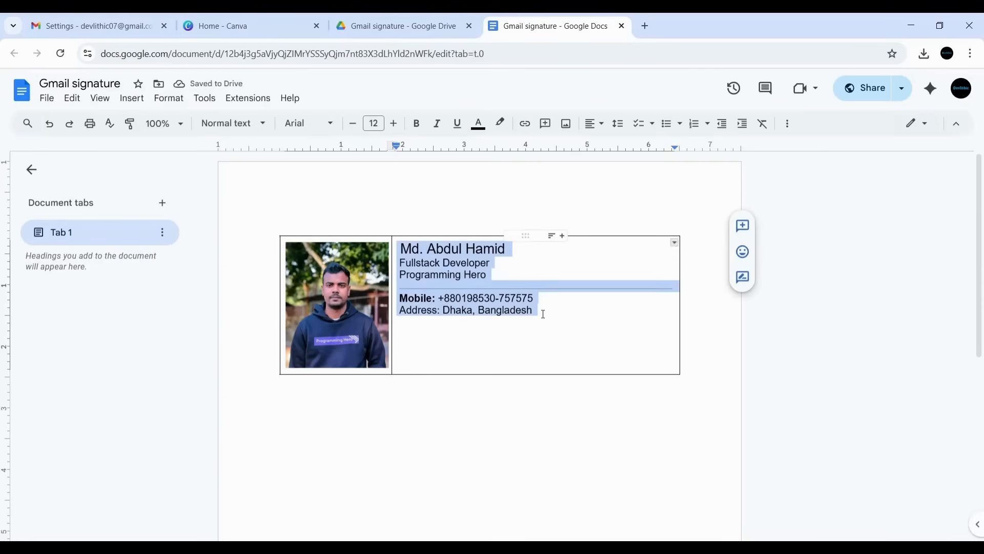
{"action": "double_click", "coordinate": [491, 331]}
{"action": "left_click", "coordinate": [401, 248]}
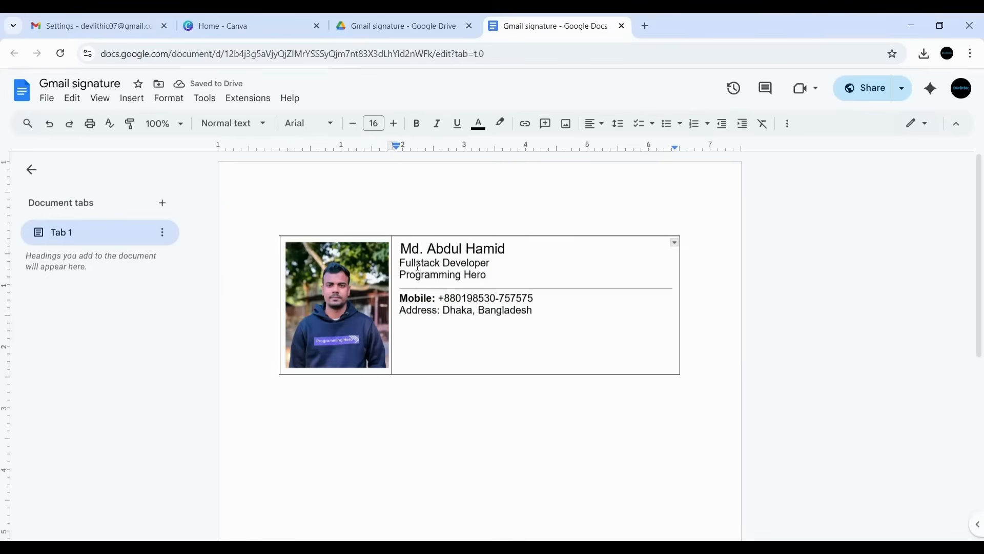
{"action": "key", "text": "BackSpace"}
{"action": "key", "text": "ctrl+z"}
{"action": "left_click", "coordinate": [427, 330]}
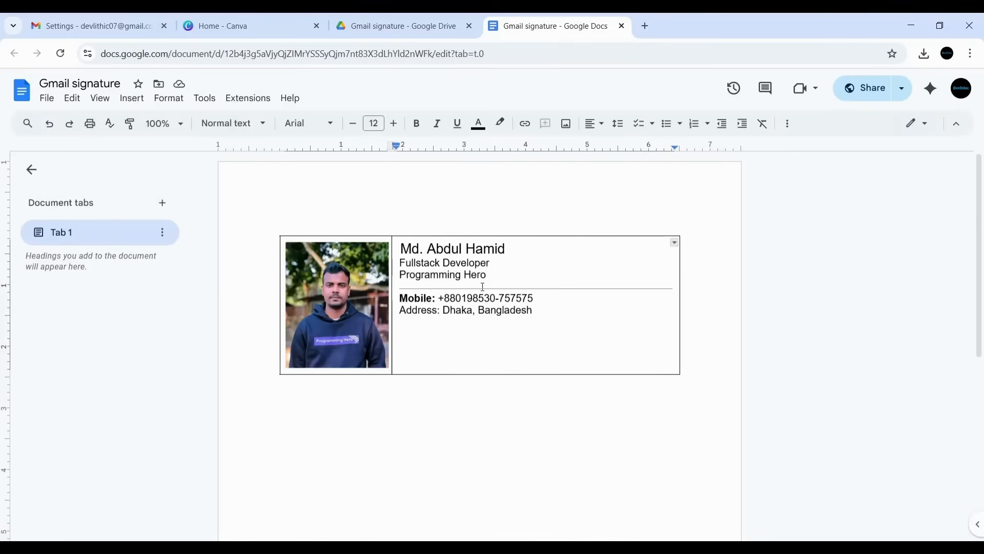
- Copy the first divider, paste it under the address line and add an empty line below
{"action": "left_click", "coordinate": [577, 289]}
{"action": "double_click", "coordinate": [578, 289]}
{"action": "key", "text": "ctrl+c"}
{"action": "left_click", "coordinate": [426, 324]}
{"action": "key", "text": "ctrl+v"}
{"action": "key", "text": "Delete"}
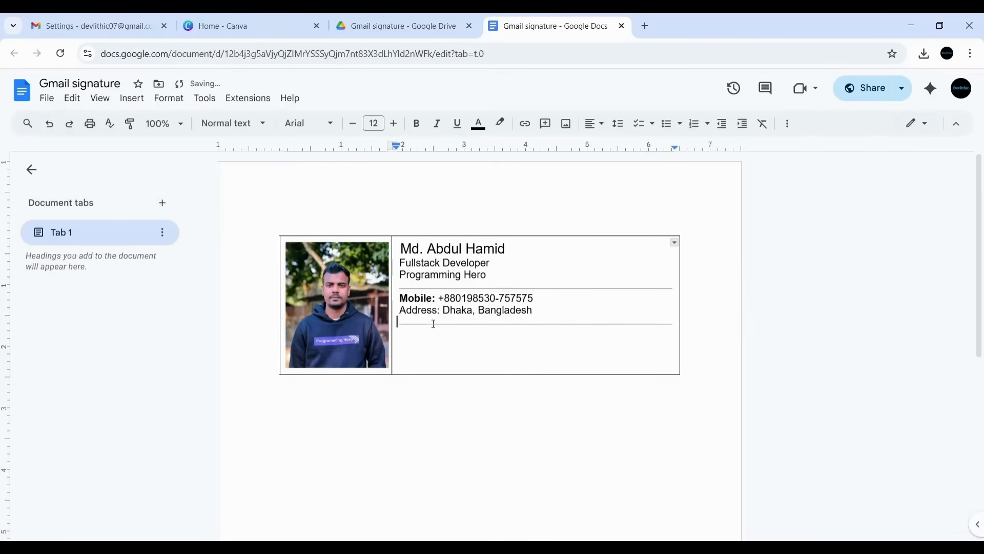
{"action": "left_click", "coordinate": [674, 324]}
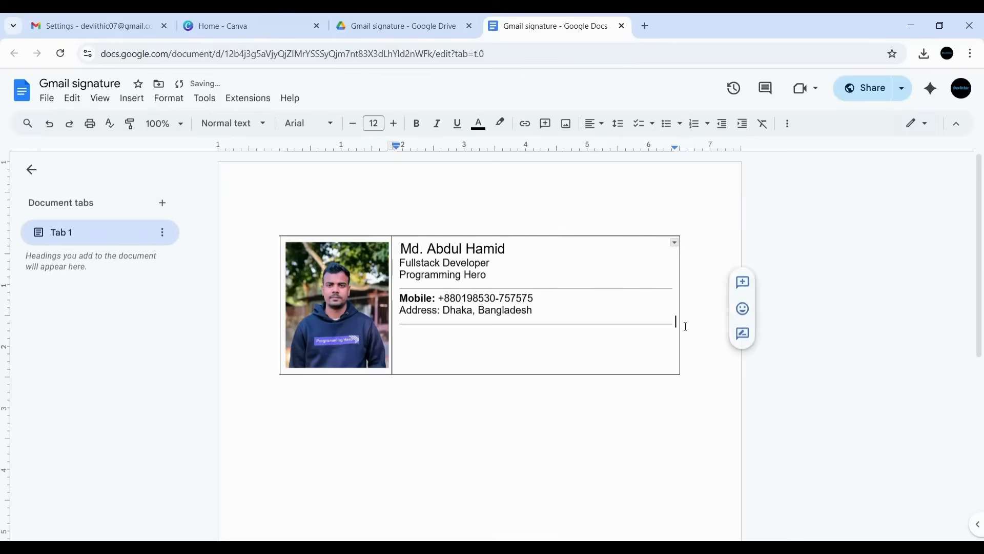
{"action": "key", "text": "Return"}
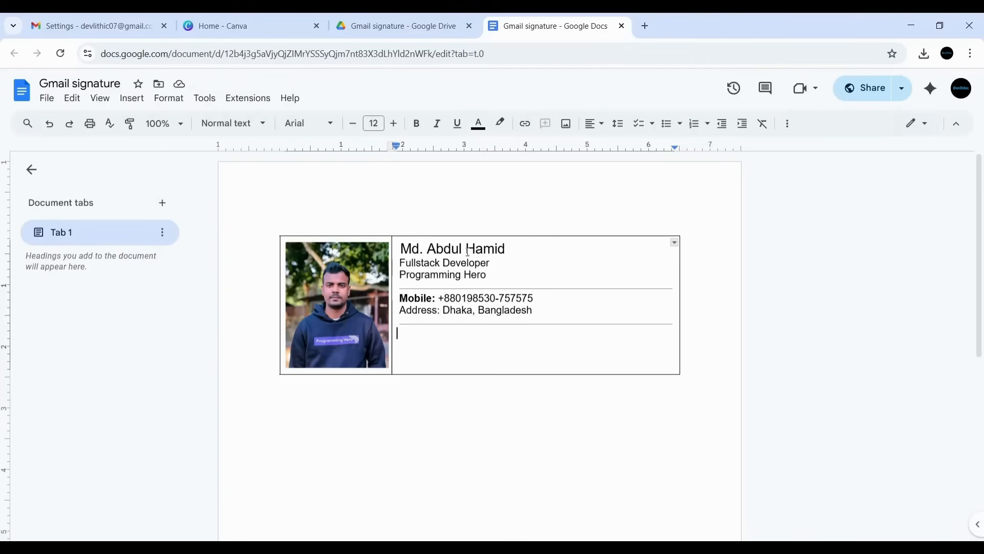
{"action": "left_click", "coordinate": [645, 27]}
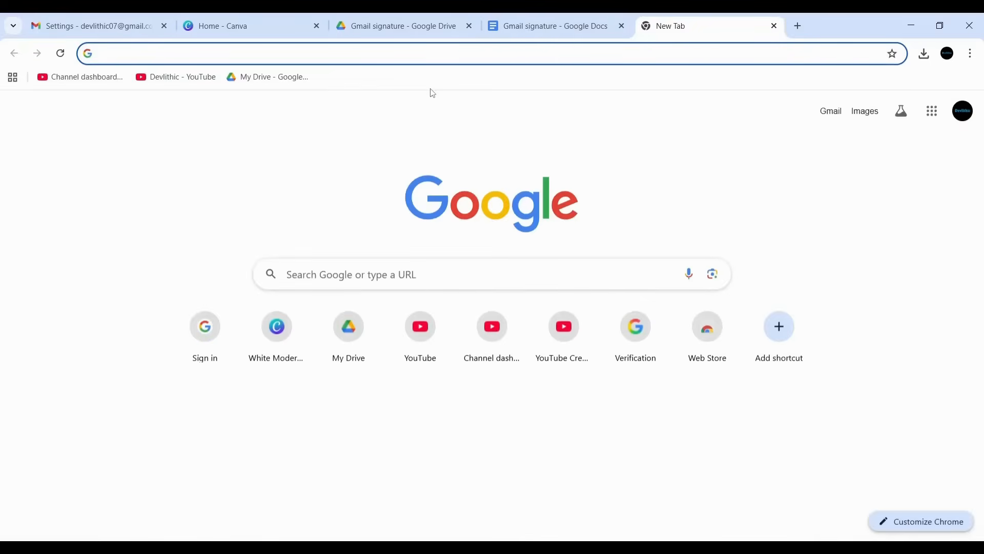
- Search Google for 'fb icon', check the saved icons in Downloads, and return to the document
{"action": "type", "text": "fb icoi"}
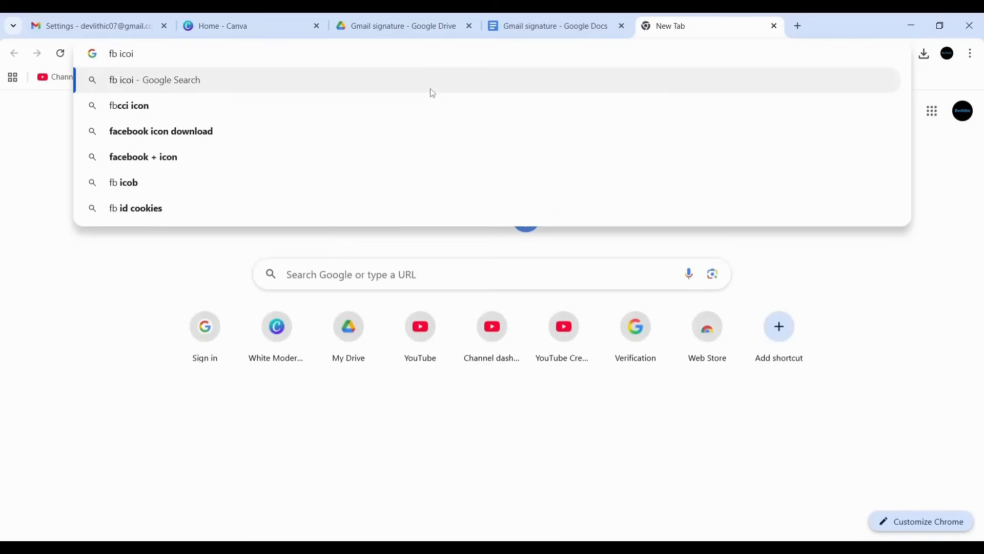
{"action": "key", "text": "BackSpace"}
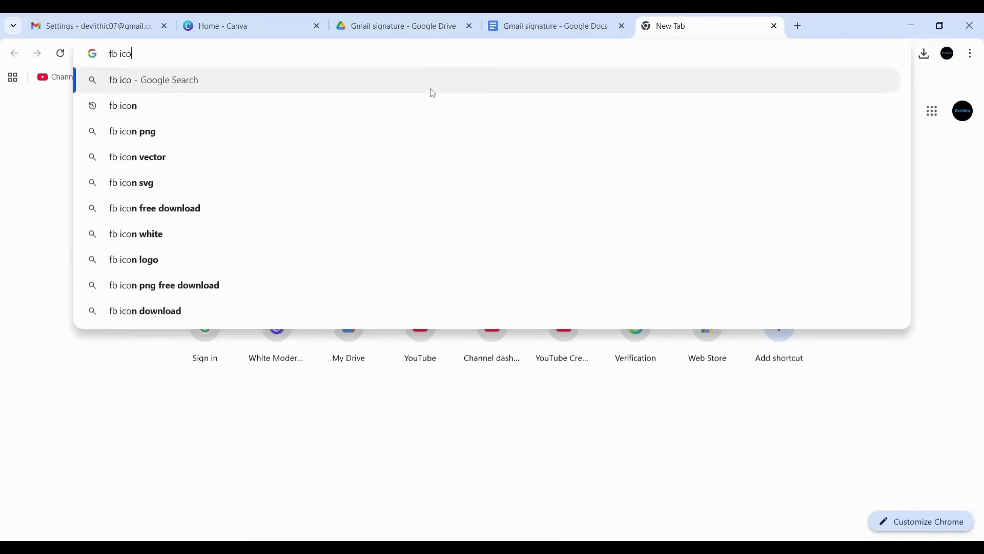
{"action": "type", "text": "n"}
{"action": "key", "text": "Return"}
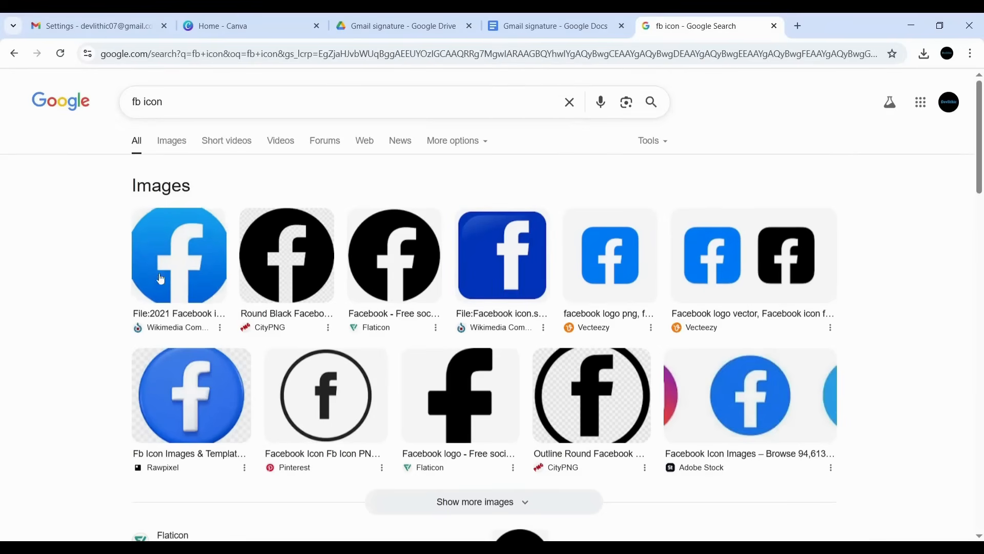
{"action": "right_click", "coordinate": [247, 268]}
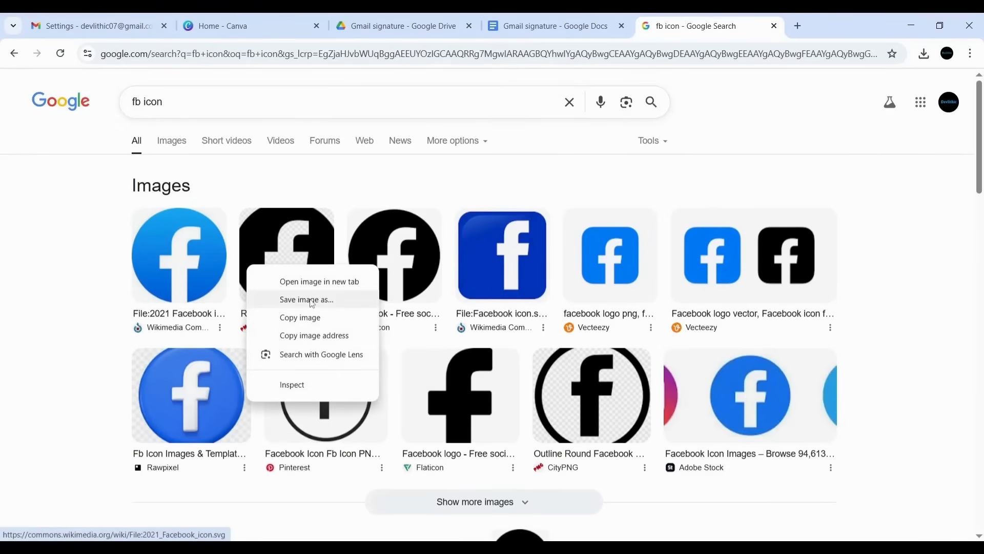
{"action": "left_click", "coordinate": [2, 261]}
{"action": "left_click", "coordinate": [149, 548]}
{"action": "left_click", "coordinate": [57, 119]}
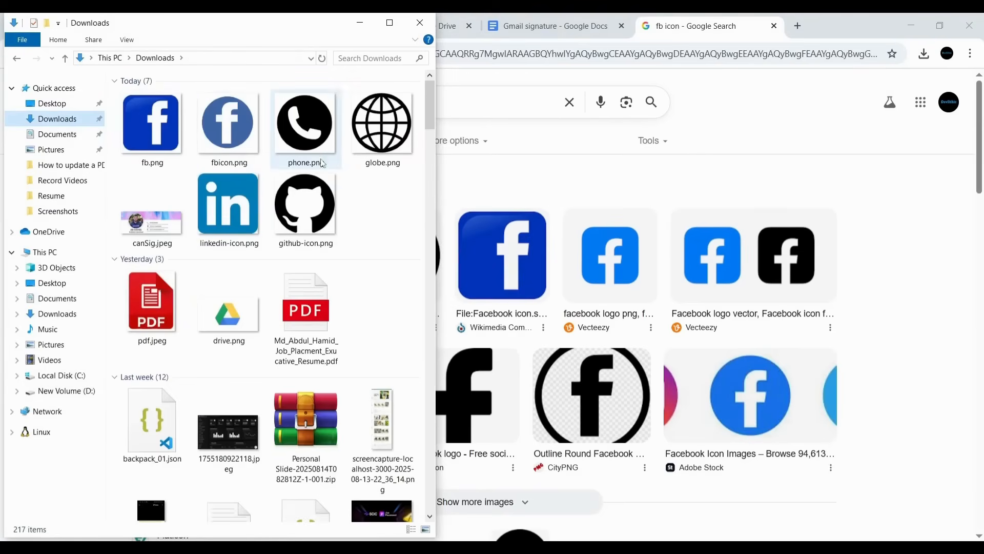
{"action": "left_click", "coordinate": [360, 23]}
{"action": "left_click", "coordinate": [559, 26]}
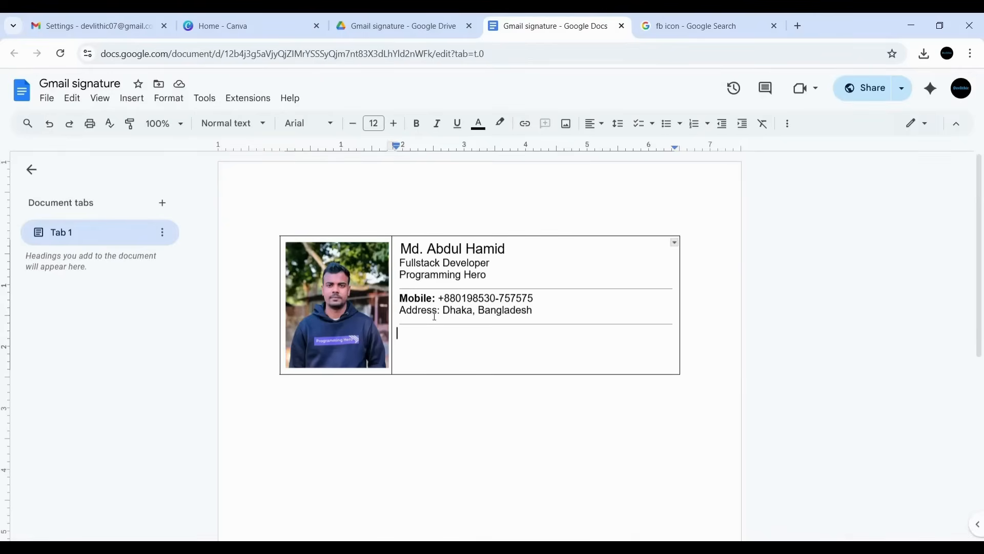
- Upload globe.png under the second divider and resize it to a small icon
{"action": "left_click", "coordinate": [132, 98]}
{"action": "mouse_move", "coordinate": [190, 123]}
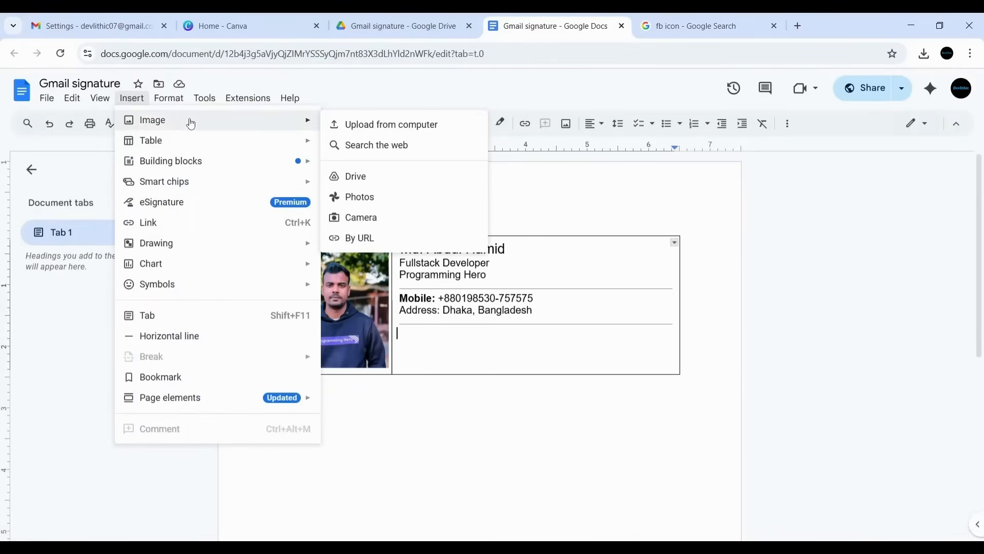
{"action": "left_click", "coordinate": [367, 127]}
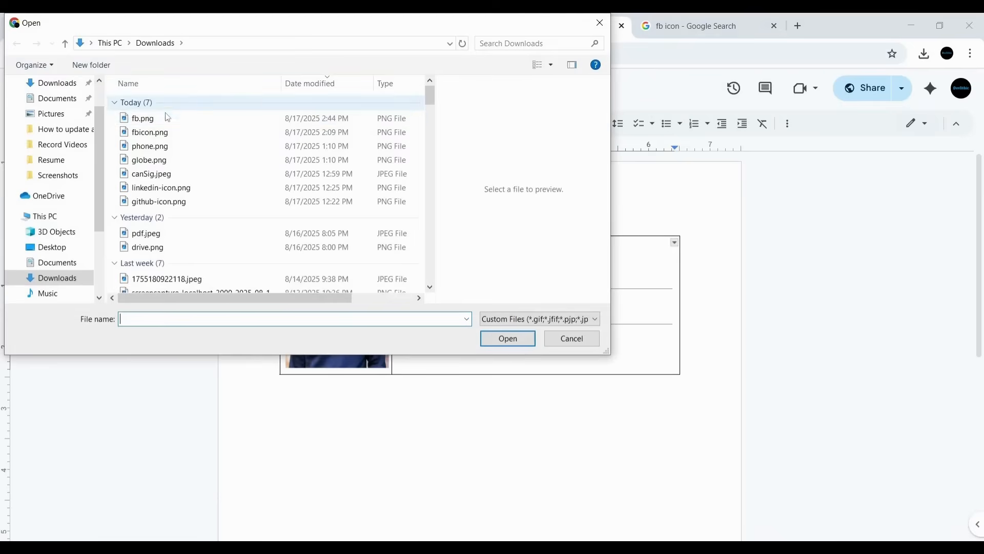
{"action": "left_click", "coordinate": [167, 164]}
{"action": "left_click", "coordinate": [507, 338]}
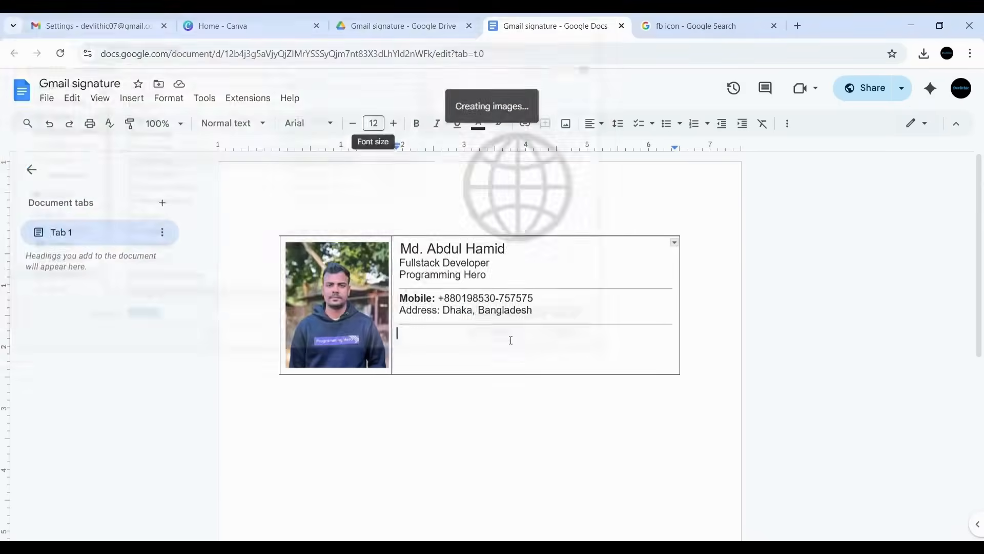
{"action": "left_click", "coordinate": [477, 421]}
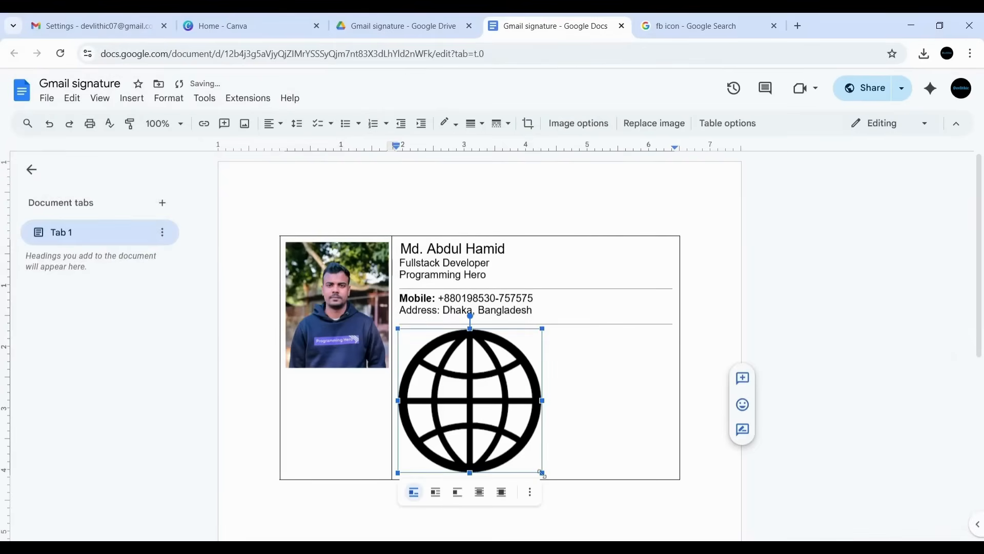
{"action": "left_click_drag", "start_coordinate": [536, 465], "coordinate": [403, 353]}
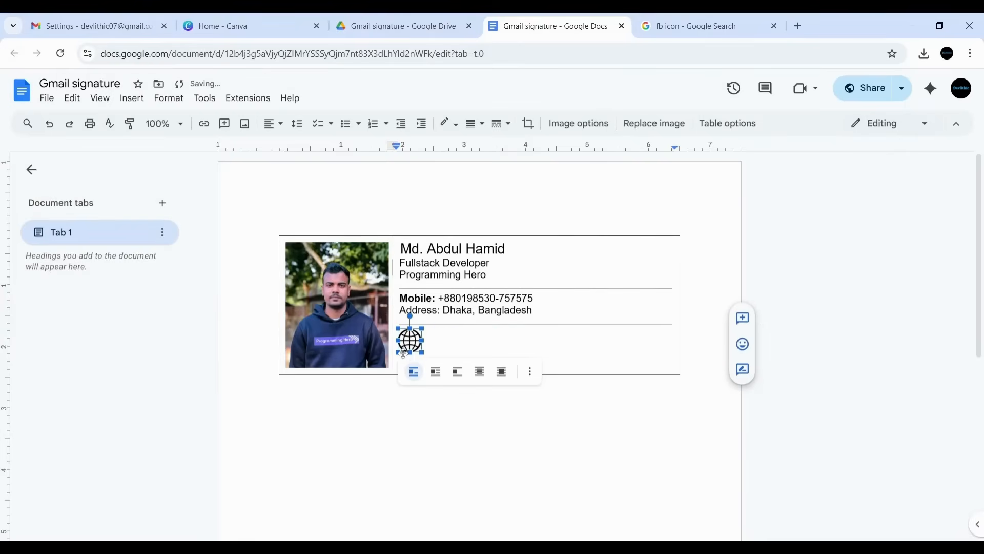
{"action": "left_click", "coordinate": [442, 334]}
- Shrink the globe slightly, copy it and paste copies to form a row of four
{"action": "left_click", "coordinate": [418, 349]}
{"action": "left_click_drag", "start_coordinate": [422, 353], "coordinate": [418, 350]}
{"action": "left_click", "coordinate": [444, 340]}
{"action": "left_click", "coordinate": [408, 338]}
{"action": "right_click", "coordinate": [408, 338]}
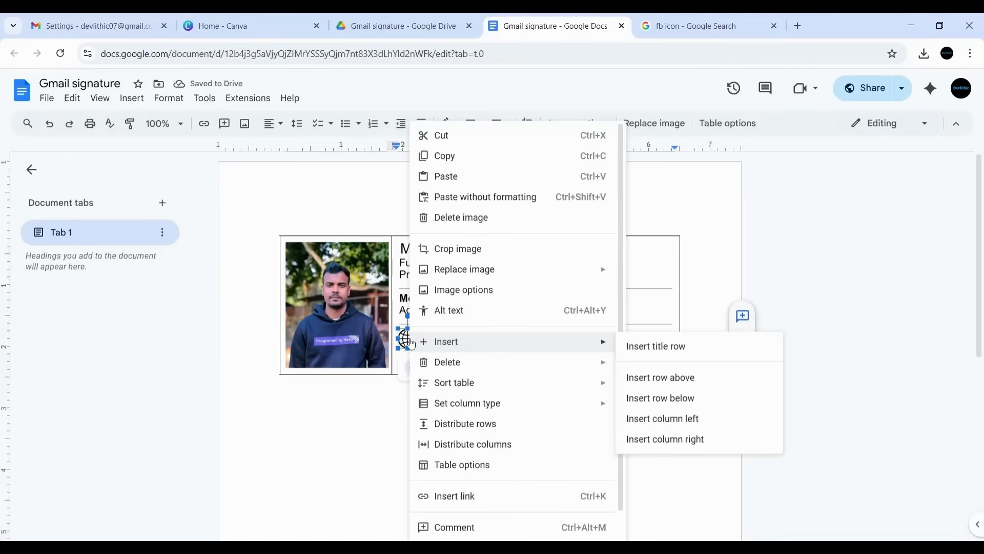
{"action": "left_click", "coordinate": [462, 156]}
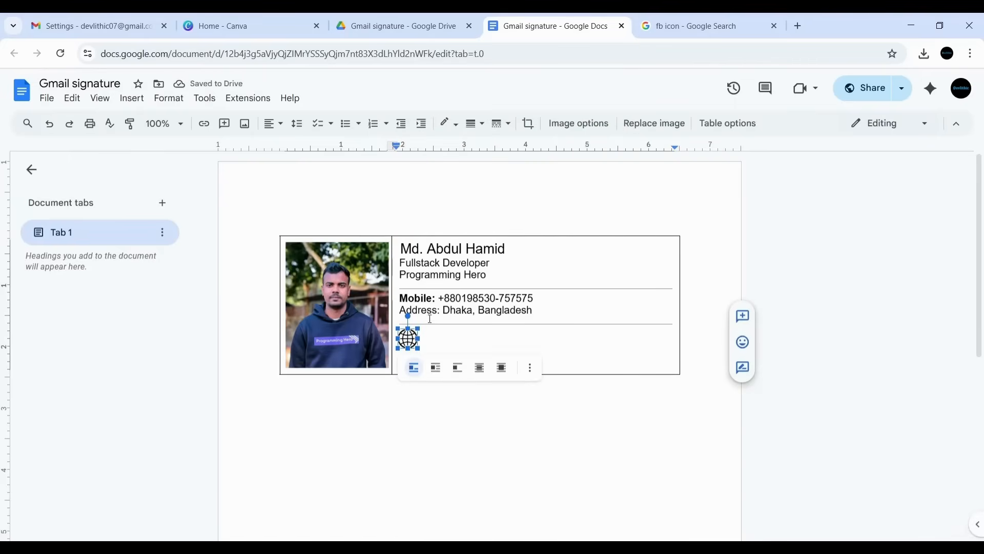
{"action": "left_click", "coordinate": [433, 336]}
{"action": "key", "text": "ctrl+v"}
{"action": "key", "text": "ctrl+v"}
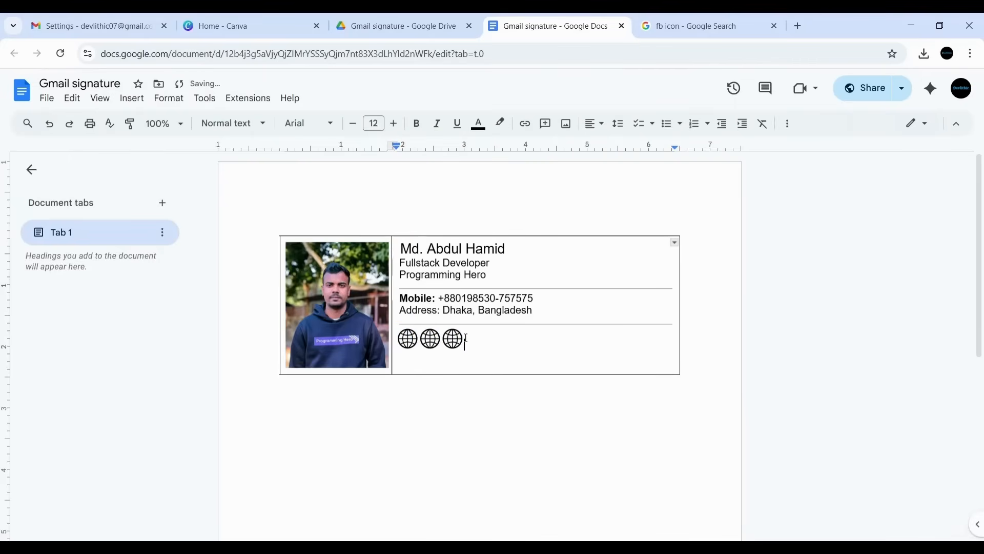
{"action": "key", "text": "ctrl+v"}
- Select each of the four globe icons in turn to check them
{"action": "left_click", "coordinate": [411, 339]}
{"action": "left_click", "coordinate": [431, 338]}
{"action": "left_click", "coordinate": [452, 339]}
{"action": "left_click", "coordinate": [486, 339]}
{"action": "left_click", "coordinate": [476, 338]}
{"action": "left_click", "coordinate": [517, 341]}
{"action": "left_click", "coordinate": [431, 339]}
- Replace the second globe icon with github-icon.png uploaded from the computer
{"action": "right_click", "coordinate": [431, 338]}
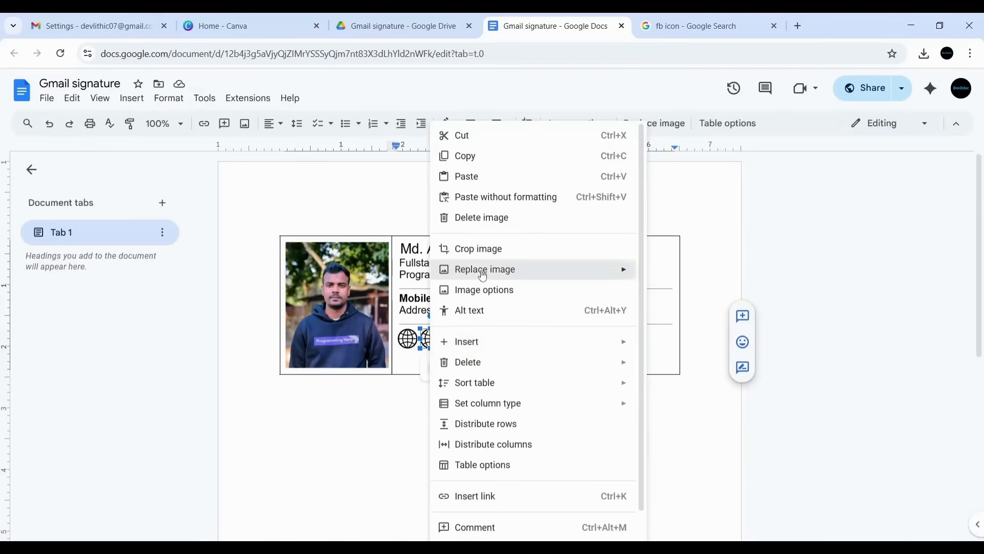
{"action": "mouse_move", "coordinate": [551, 279]}
{"action": "left_click", "coordinate": [667, 273]}
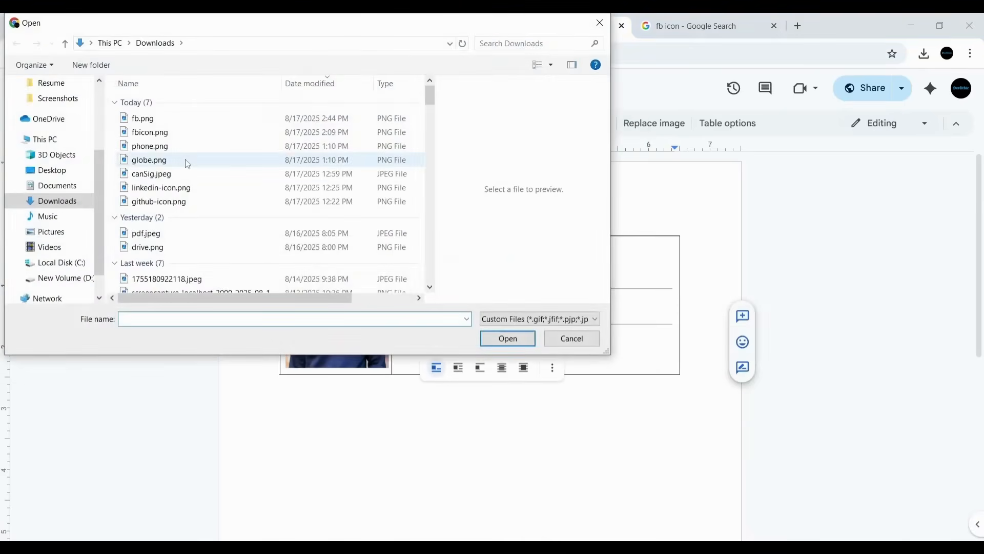
{"action": "left_click", "coordinate": [159, 201]}
{"action": "left_click", "coordinate": [508, 339]}
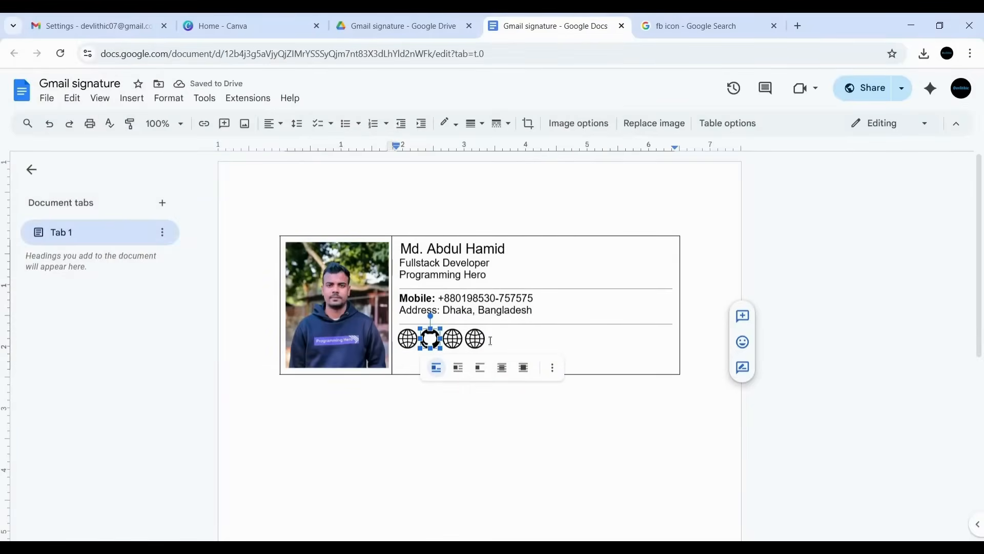
- Replace the third globe icon with linkedin-icon.png uploaded from the computer
{"action": "left_click", "coordinate": [454, 338]}
{"action": "right_click", "coordinate": [454, 340]}
{"action": "mouse_move", "coordinate": [637, 278]}
{"action": "left_click", "coordinate": [690, 274]}
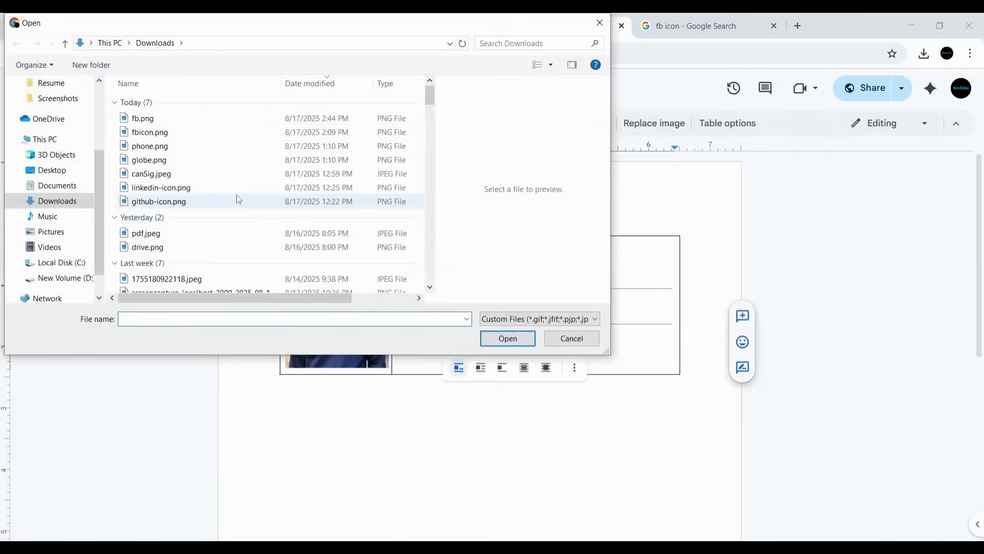
{"action": "left_click", "coordinate": [183, 193]}
{"action": "left_click", "coordinate": [508, 338]}
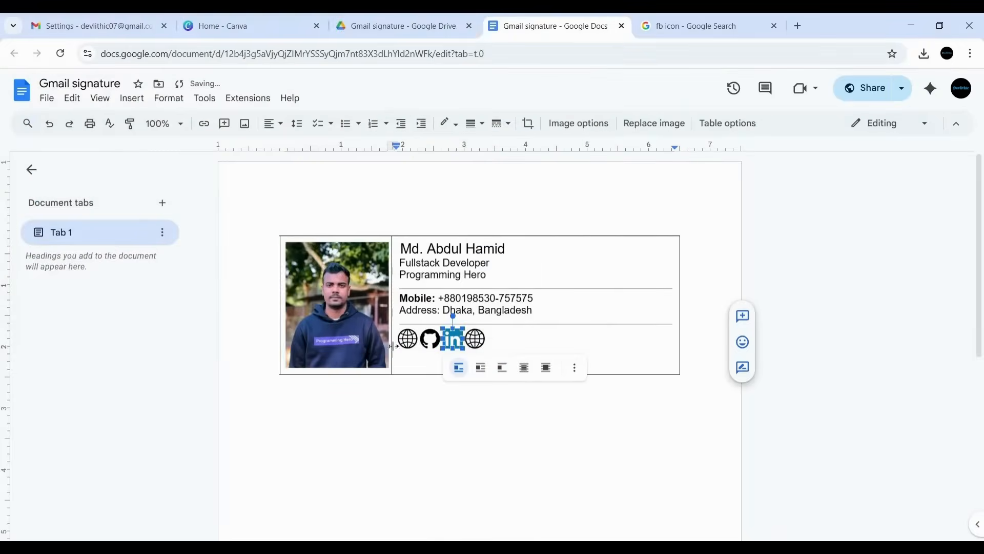
- Replace the last globe icon with fb.png, leaving the caret after the Facebook icon
{"action": "left_click", "coordinate": [474, 339]}
{"action": "right_click", "coordinate": [474, 339]}
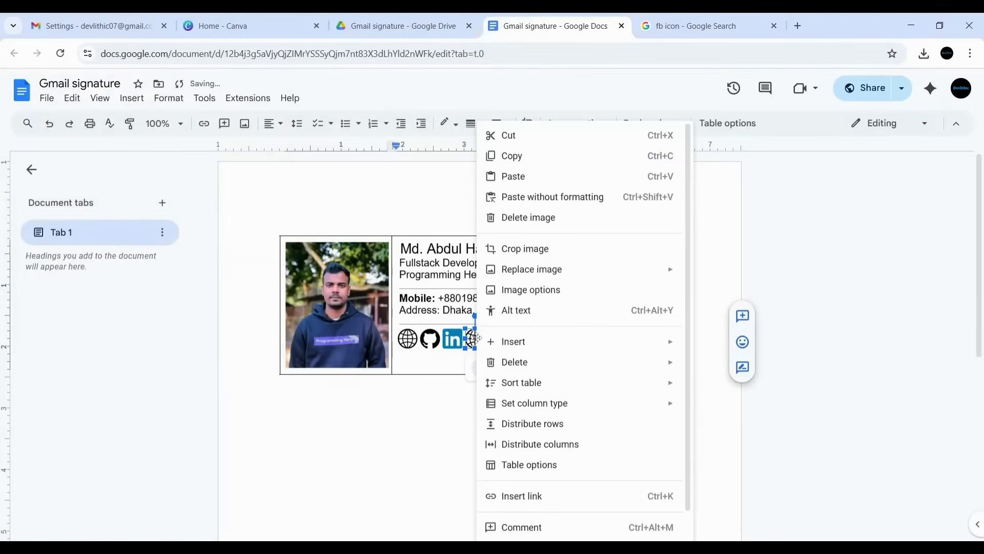
{"action": "mouse_move", "coordinate": [633, 275]}
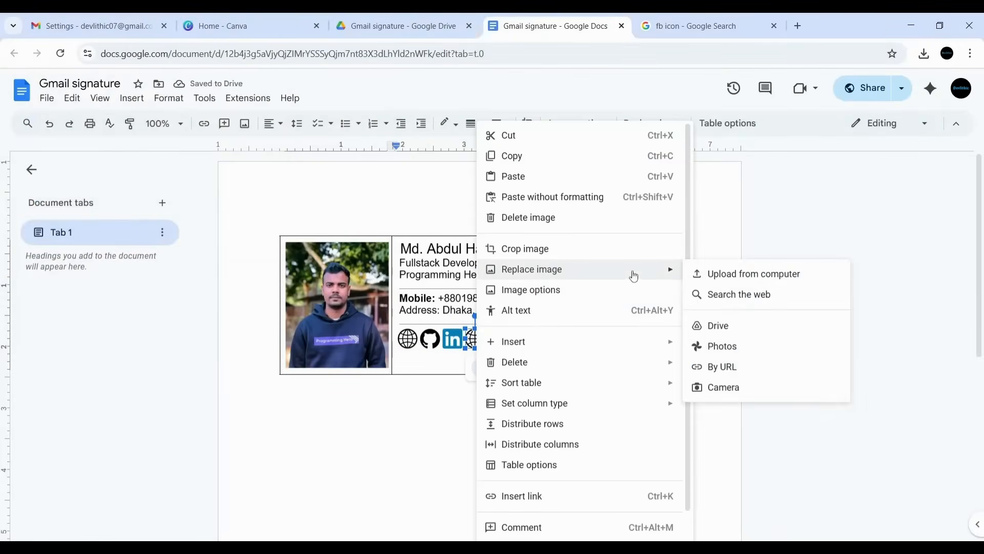
{"action": "left_click", "coordinate": [714, 272]}
{"action": "left_click", "coordinate": [156, 120]}
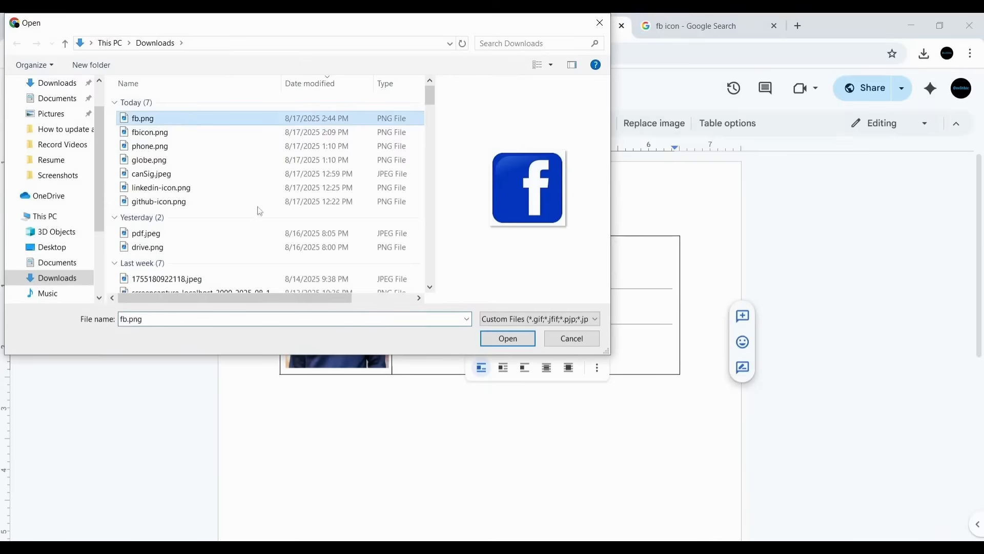
{"action": "left_click", "coordinate": [508, 339]}
{"action": "left_click", "coordinate": [510, 340]}
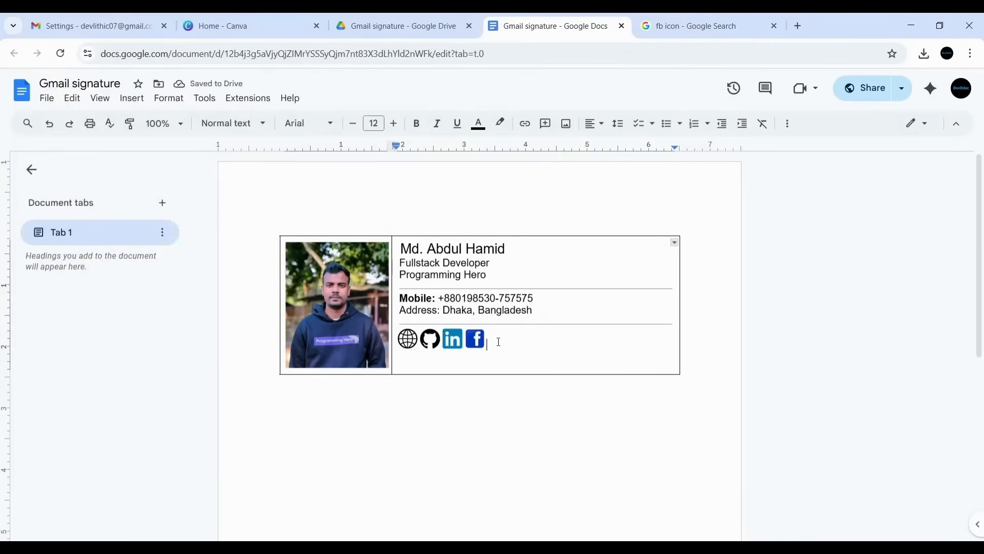
{"action": "double_click", "coordinate": [500, 341]}
{"action": "left_click", "coordinate": [515, 345]}
- Add spacing between the icons and check the globe, GitHub, LinkedIn and Facebook icons
{"action": "key", "text": "Left"}
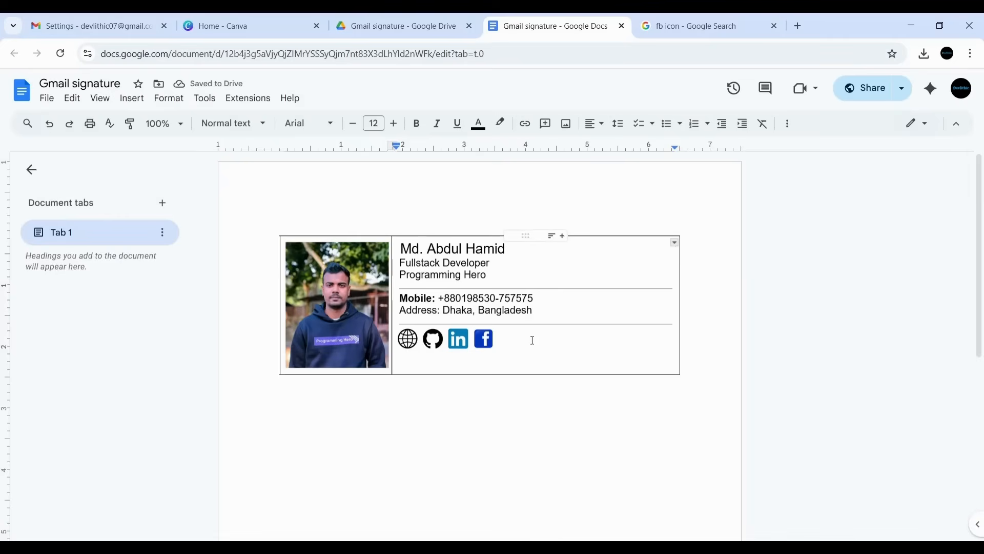
{"action": "left_click", "coordinate": [484, 338]}
{"action": "left_click", "coordinate": [407, 338]}
{"action": "left_click", "coordinate": [433, 339]}
{"action": "left_click", "coordinate": [458, 339]}
{"action": "left_click", "coordinate": [483, 339]}
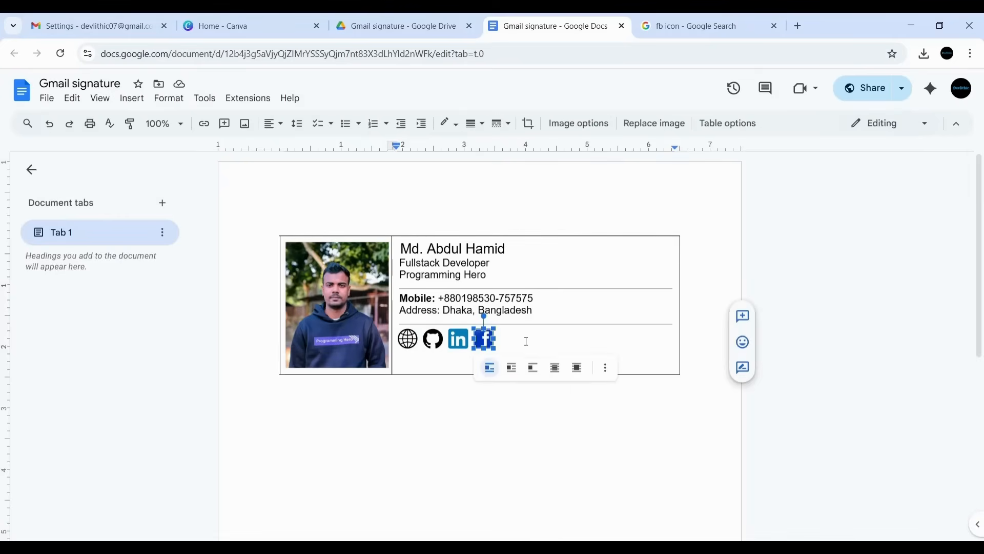
{"action": "left_click", "coordinate": [531, 338]}
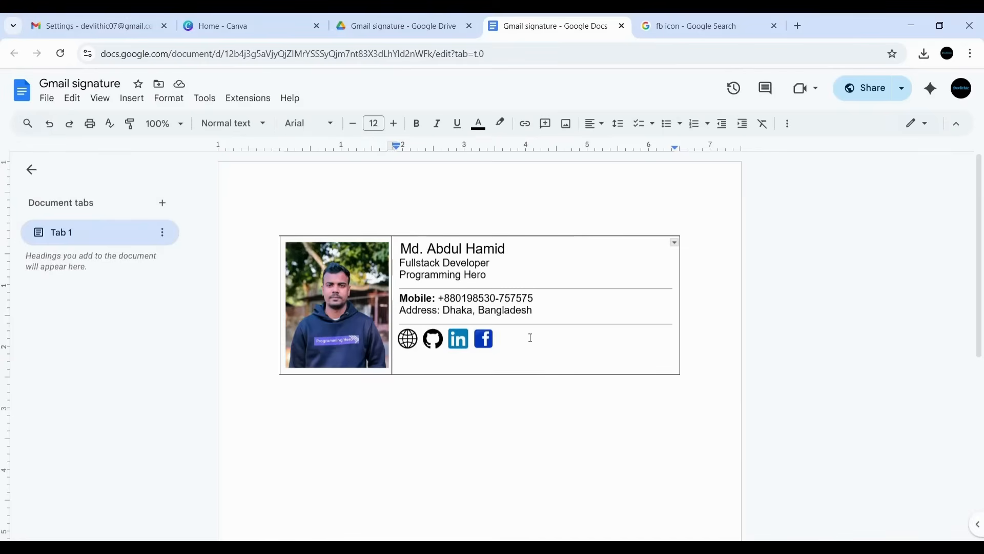
{"action": "left_click", "coordinate": [408, 338]}
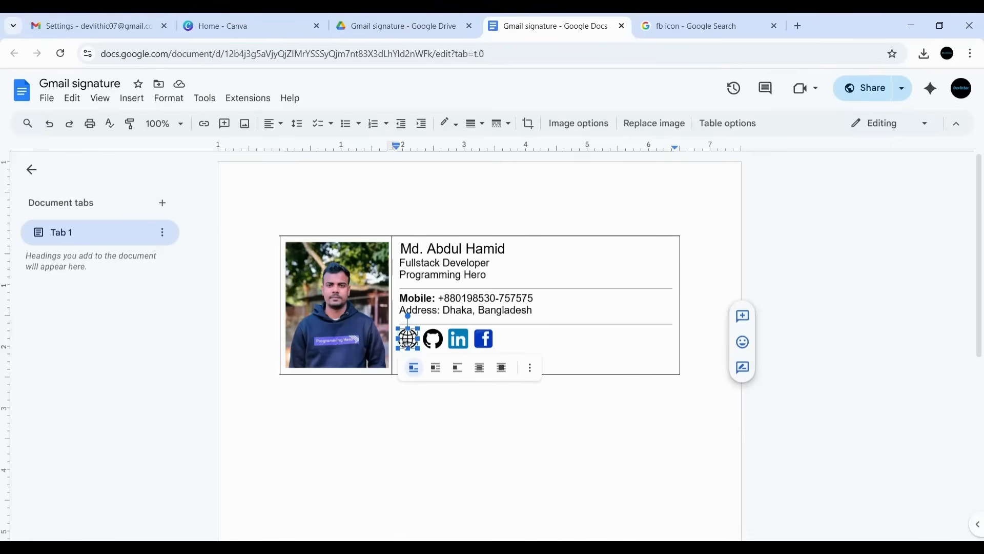
- Copy the Canva home page address and return to the signature document
{"action": "left_click", "coordinate": [230, 23]}
{"action": "left_click", "coordinate": [231, 57]}
{"action": "key", "text": "ctrl+c"}
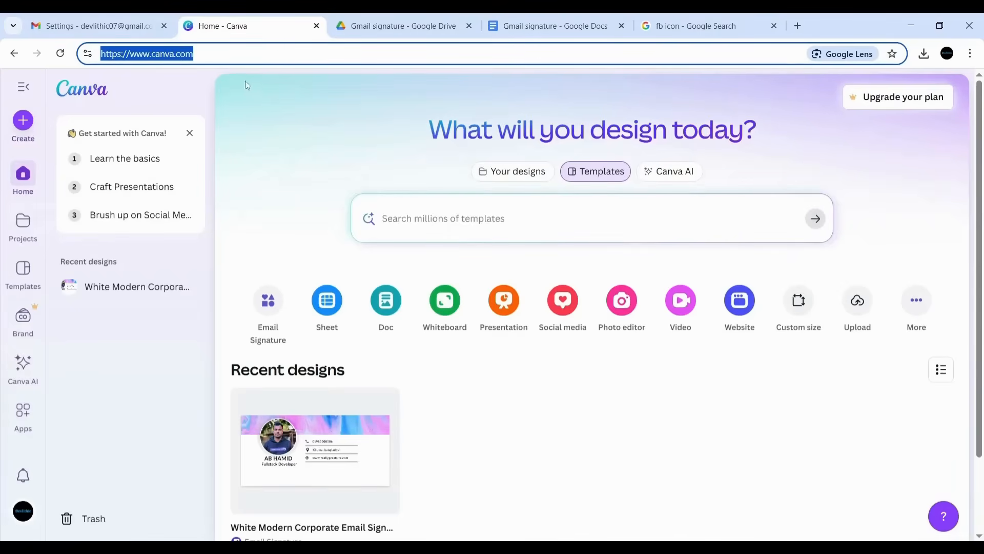
{"action": "left_click", "coordinate": [554, 26]}
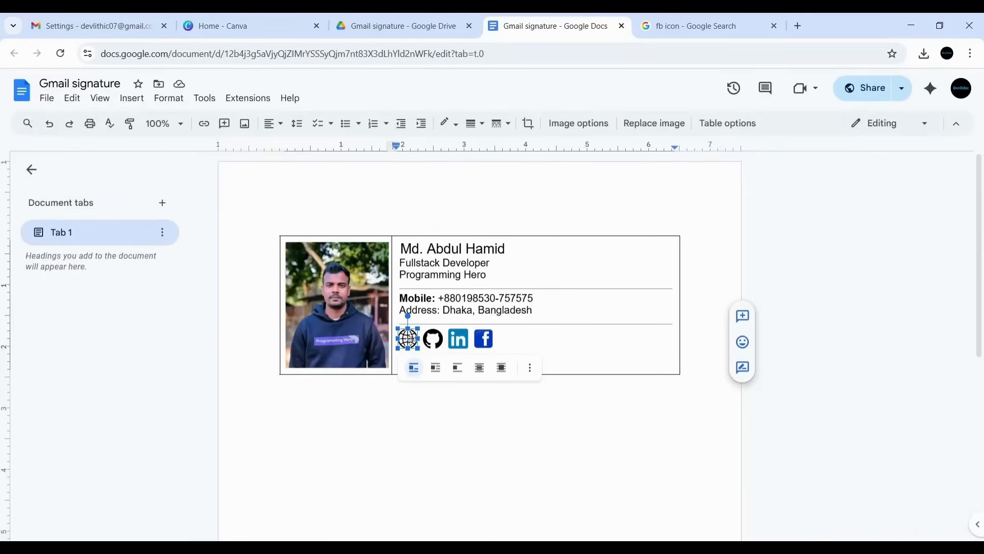
{"action": "left_click", "coordinate": [542, 341]}
{"action": "left_click", "coordinate": [409, 338]}
{"action": "left_click", "coordinate": [204, 125]}
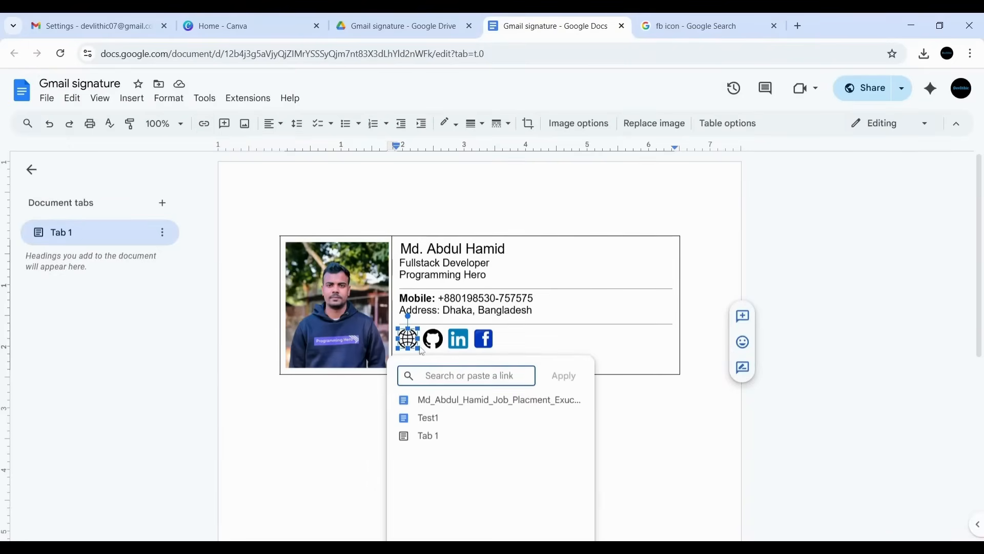
{"action": "key", "text": "ctrl+v"}
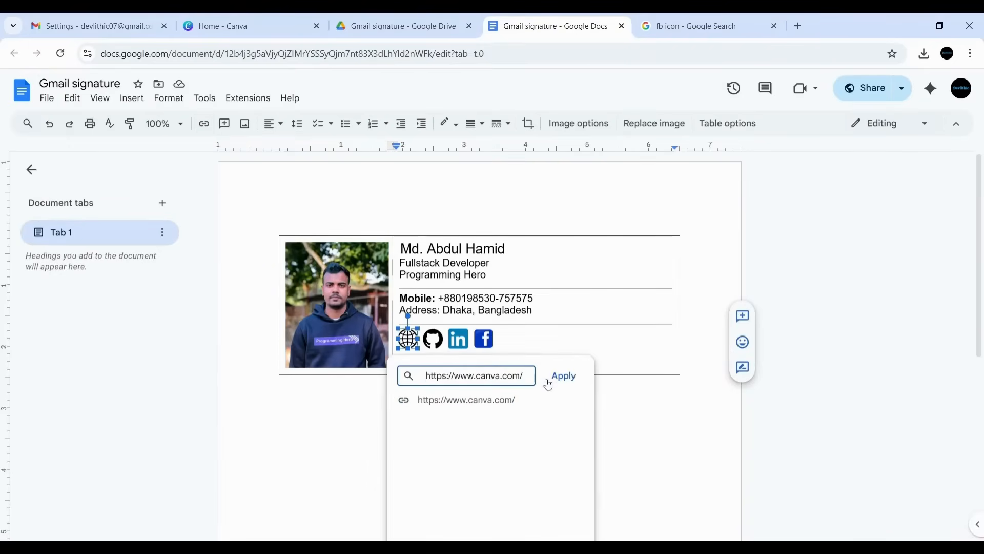
{"action": "left_click", "coordinate": [565, 375]}
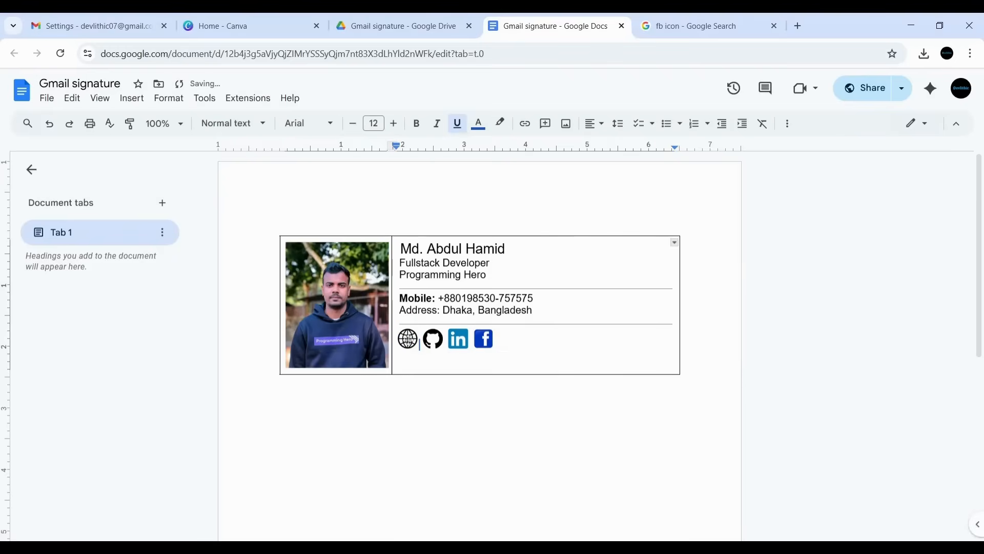
{"action": "left_click", "coordinate": [434, 338]}
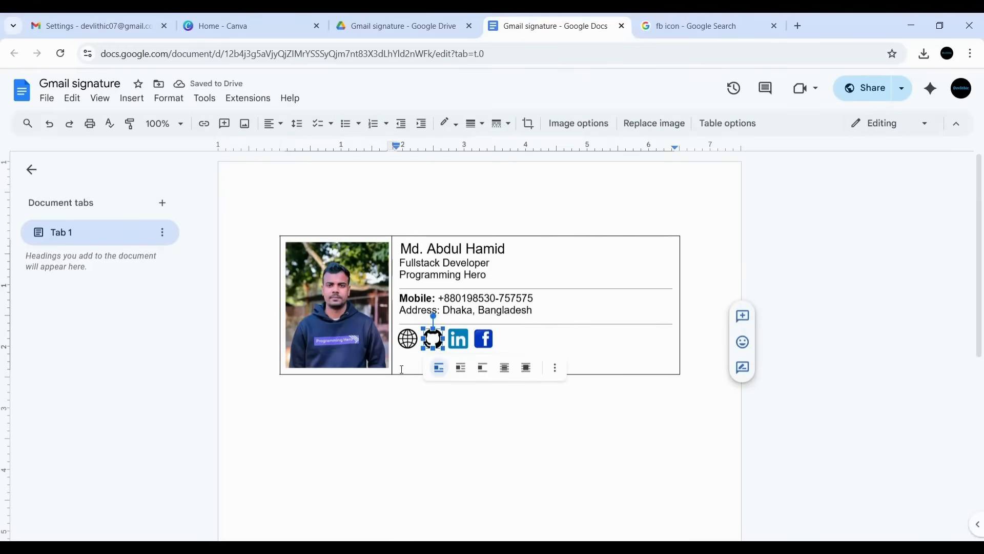
{"action": "left_click", "coordinate": [203, 123]}
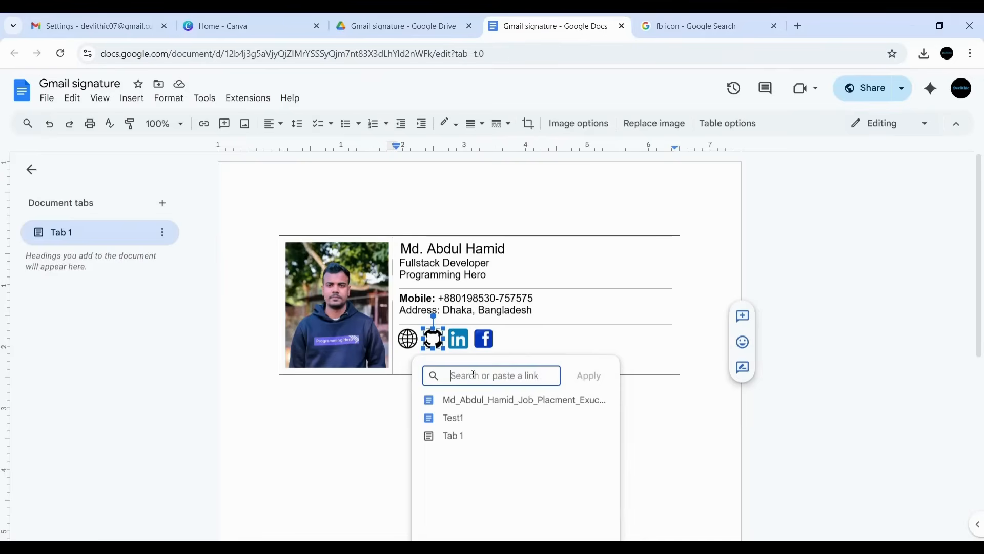
{"action": "key", "text": "ctrl+v"}
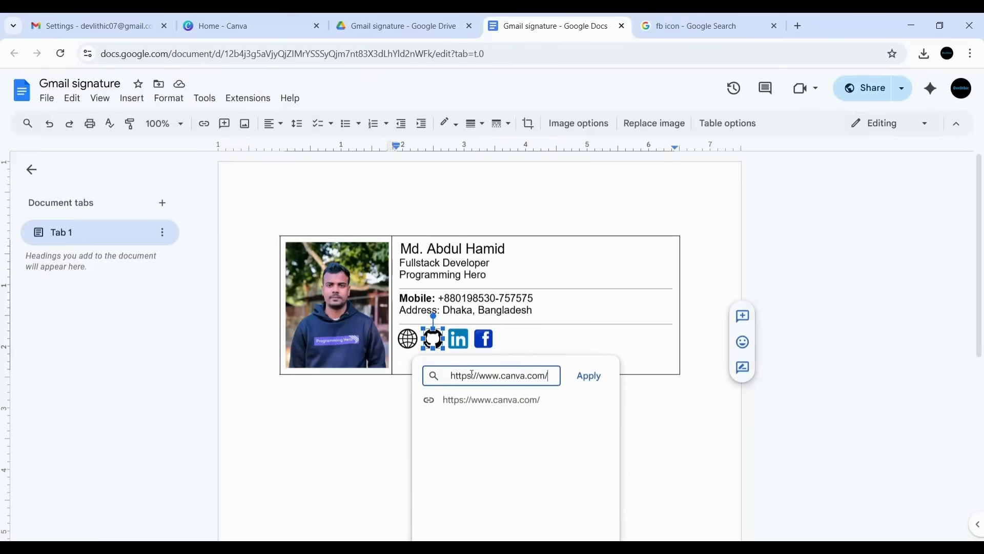
{"action": "left_click", "coordinate": [589, 377]}
{"action": "left_click", "coordinate": [457, 338]}
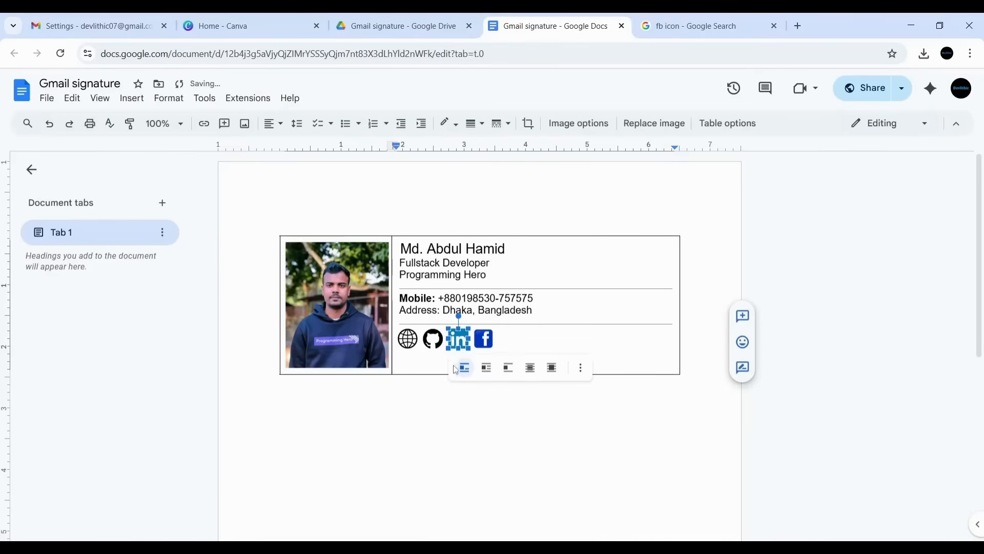
{"action": "left_click", "coordinate": [203, 123]}
{"action": "key", "text": "ctrl+v"}
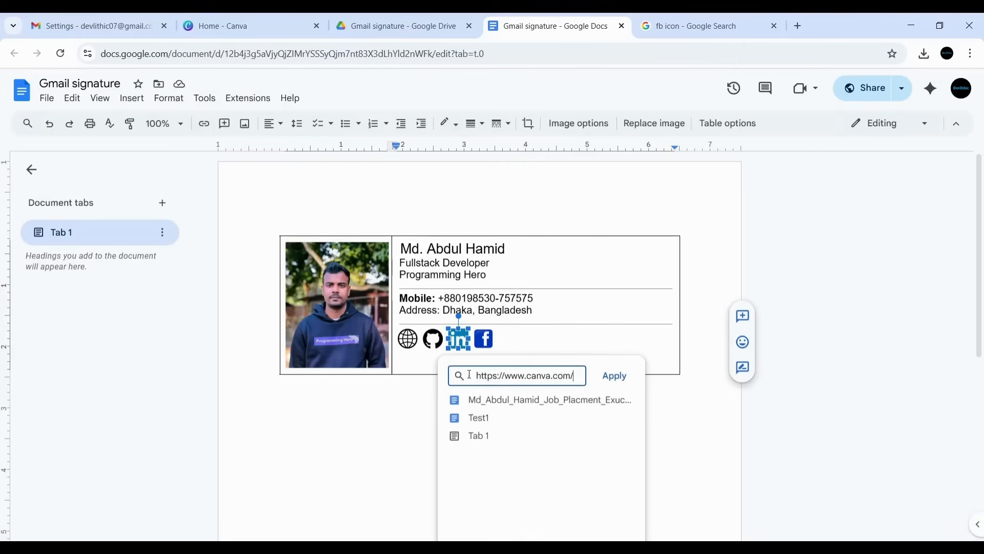
{"action": "key", "text": "Return"}
{"action": "left_click", "coordinate": [484, 338]}
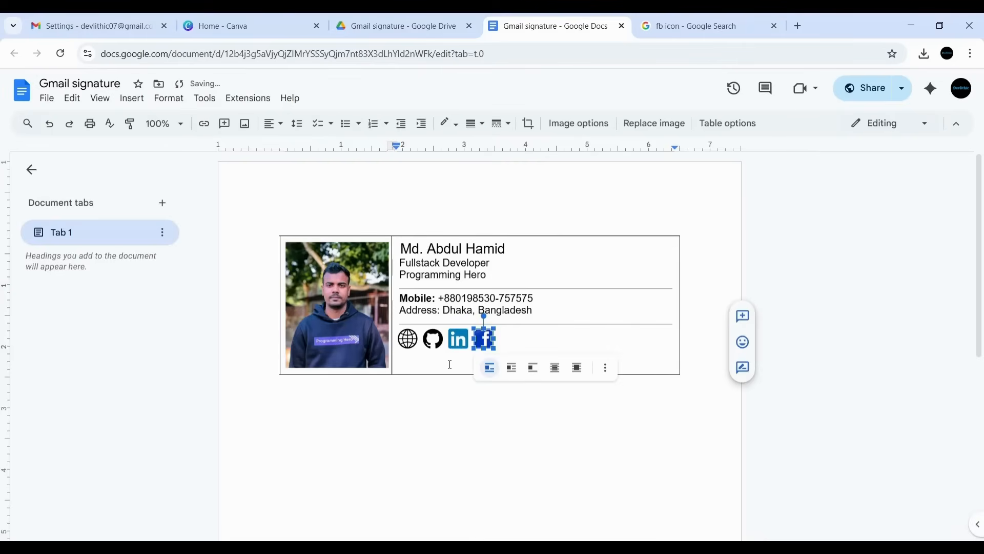
{"action": "left_click", "coordinate": [204, 123]}
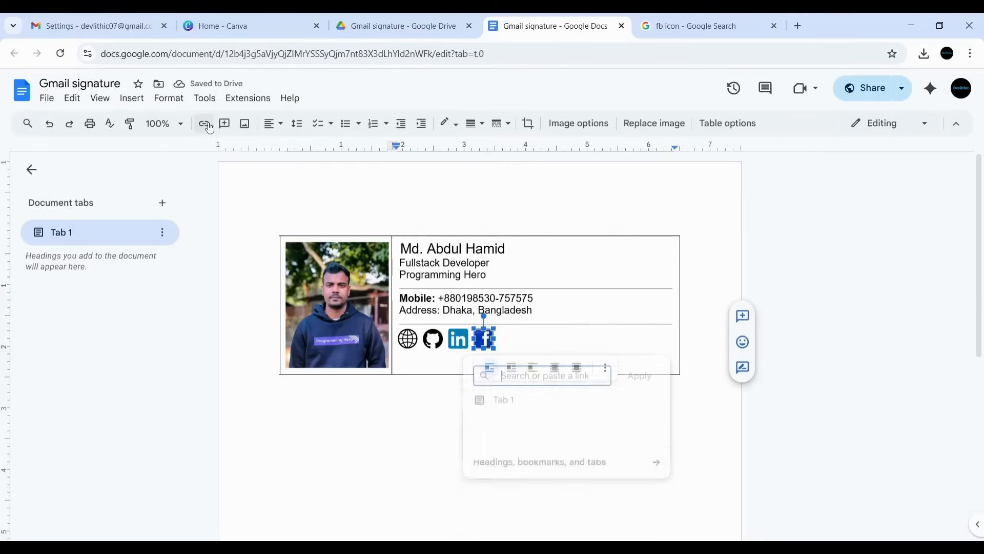
{"action": "key", "text": "ctrl+v"}
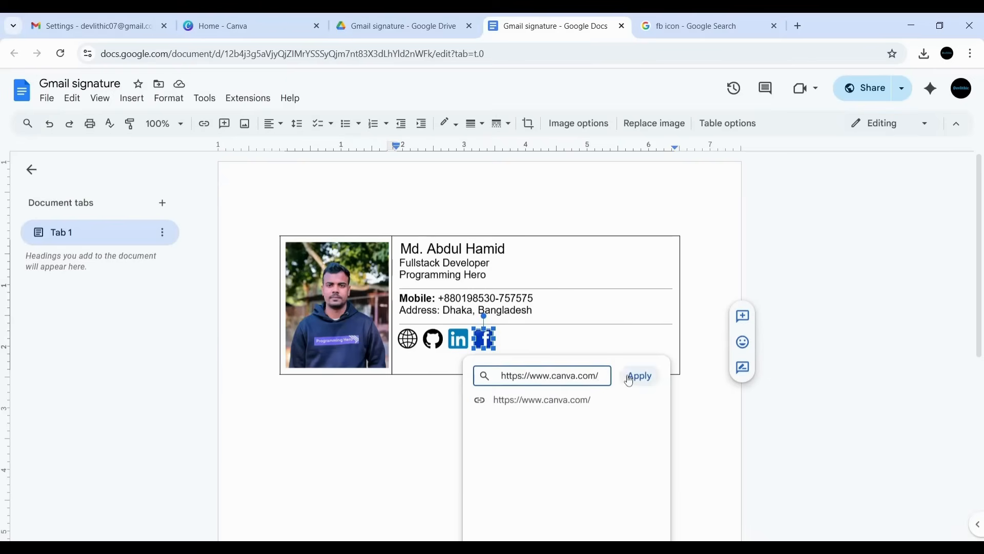
{"action": "left_click", "coordinate": [636, 376]}
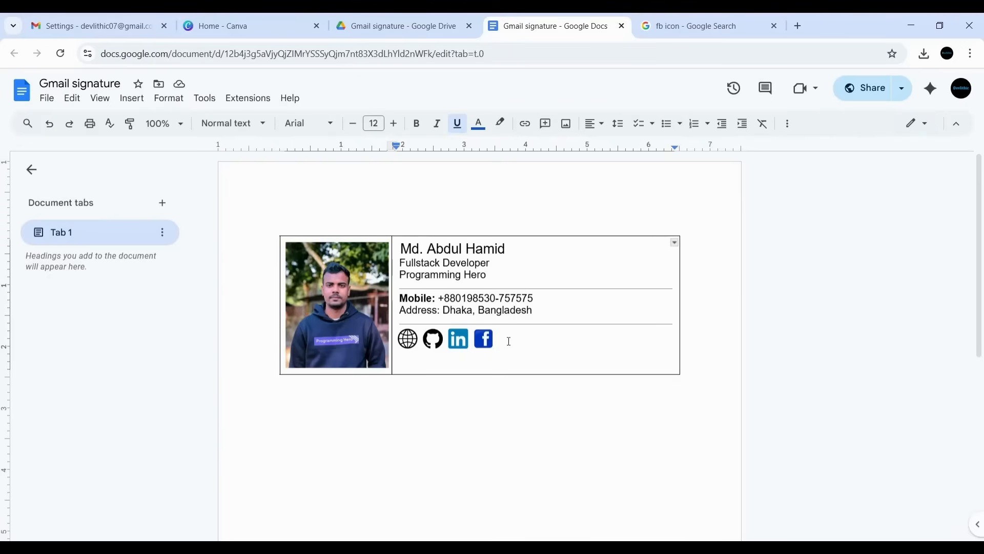
- Type "Let's Code your Career" under the icons with a blank line above it
{"action": "key", "text": "Return"}
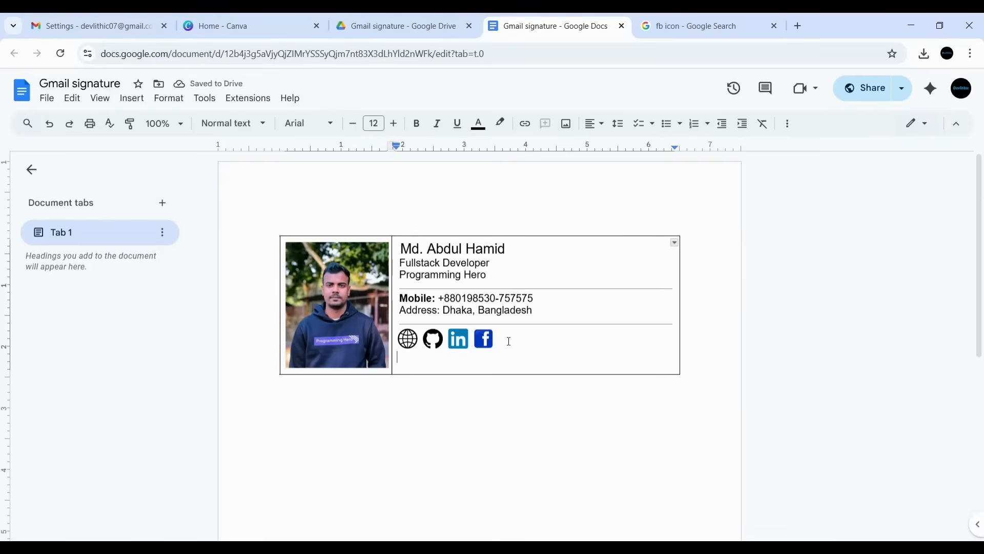
{"action": "type", "text": "Let's Code y"}
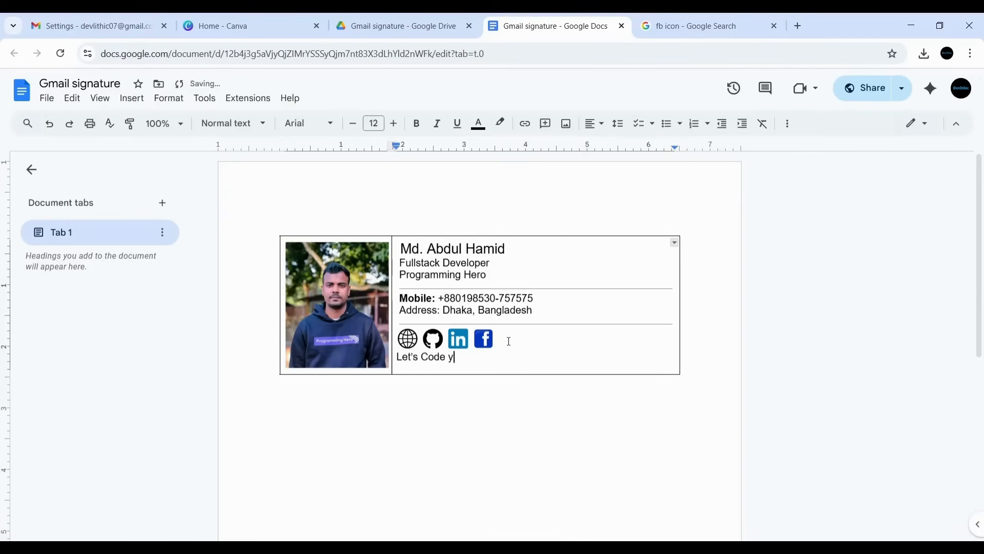
{"action": "type", "text": "our Career !"}
{"action": "left_click", "coordinate": [510, 341]}
{"action": "key", "text": "Return"}
- Make the slogan bold with dark blue text and a white highlight
{"action": "left_click_drag", "start_coordinate": [517, 372], "coordinate": [399, 370]}
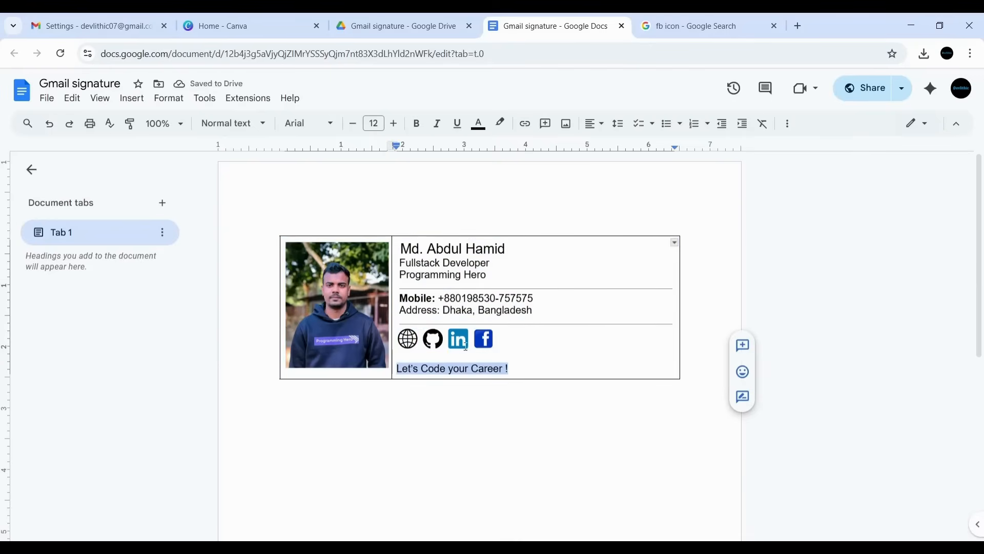
{"action": "left_click", "coordinate": [416, 123]}
{"action": "left_click", "coordinate": [494, 128]}
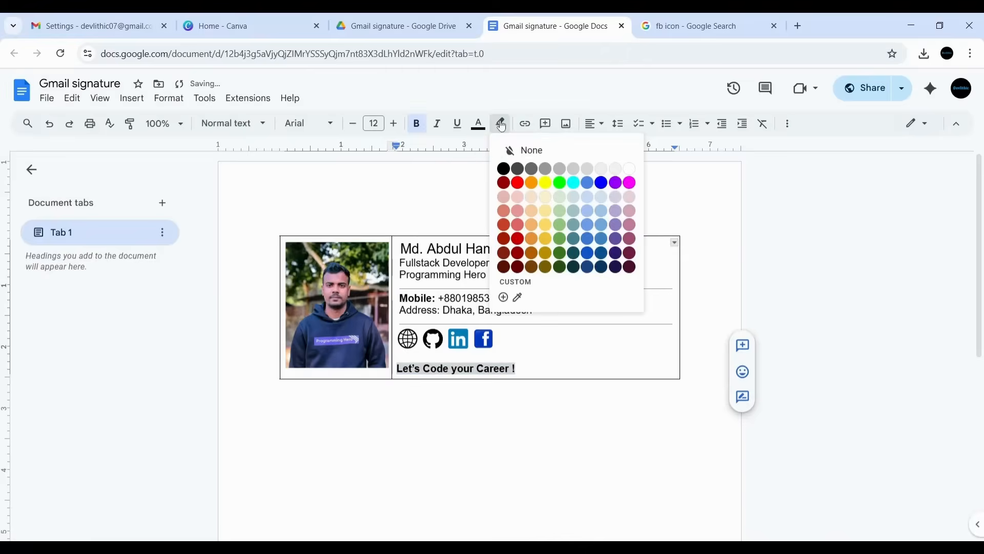
{"action": "left_click", "coordinate": [589, 253]}
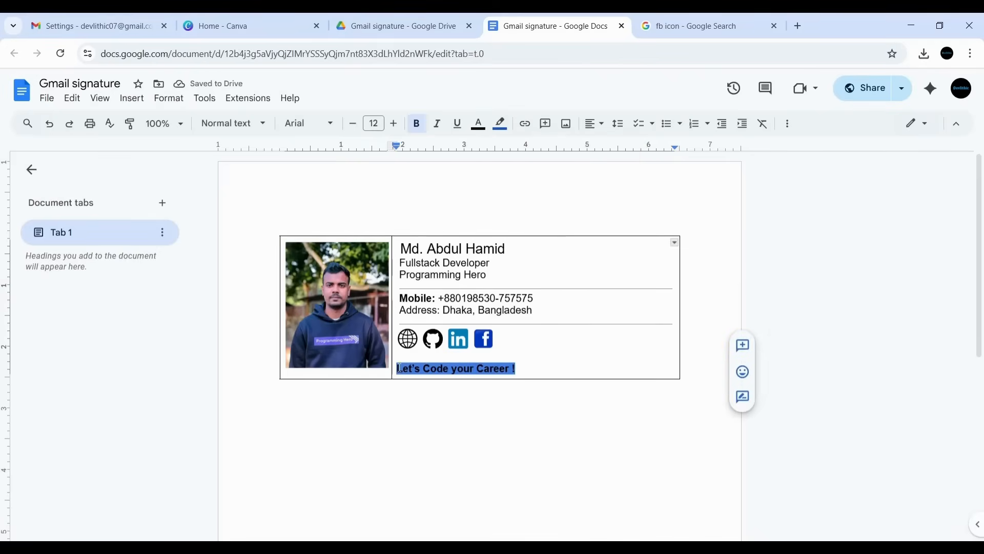
{"action": "left_click", "coordinate": [500, 123]}
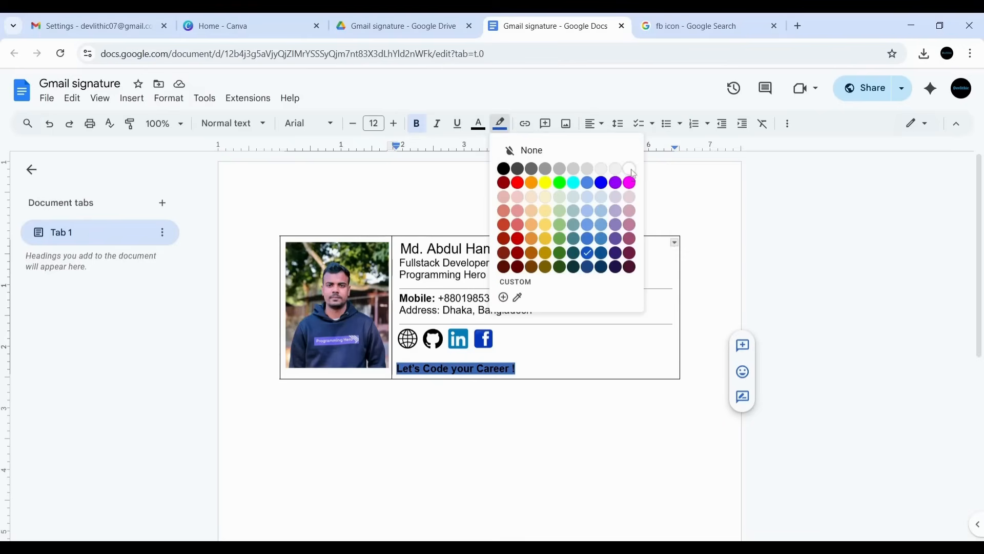
{"action": "left_click", "coordinate": [633, 174]}
{"action": "left_click", "coordinate": [478, 124]}
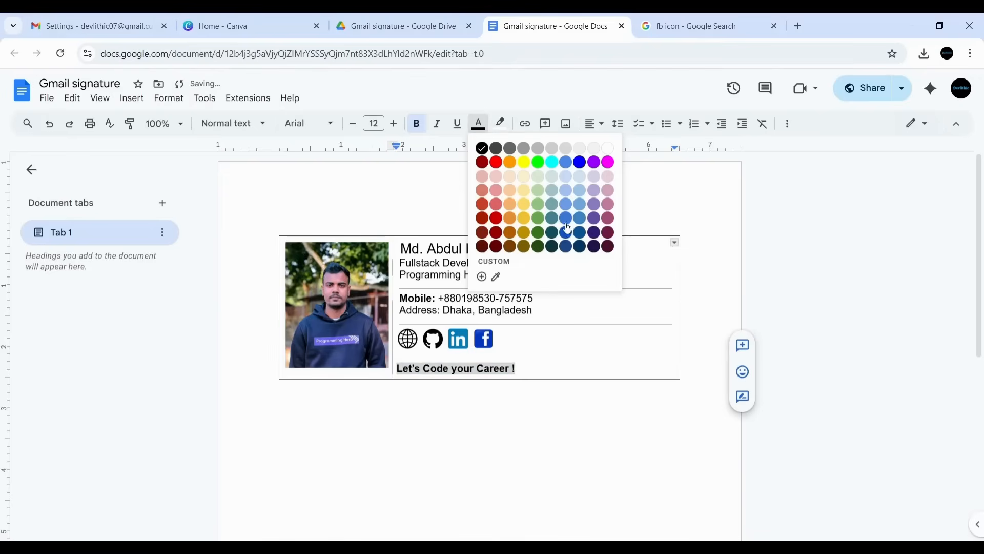
{"action": "left_click", "coordinate": [566, 229]}
{"action": "left_click", "coordinate": [582, 335]}
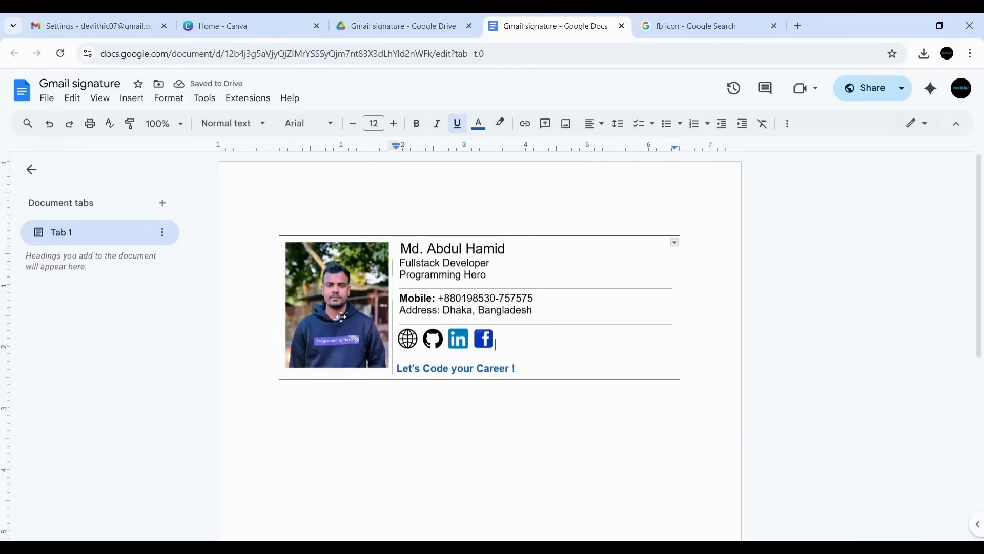
{"action": "left_click", "coordinate": [570, 308]}
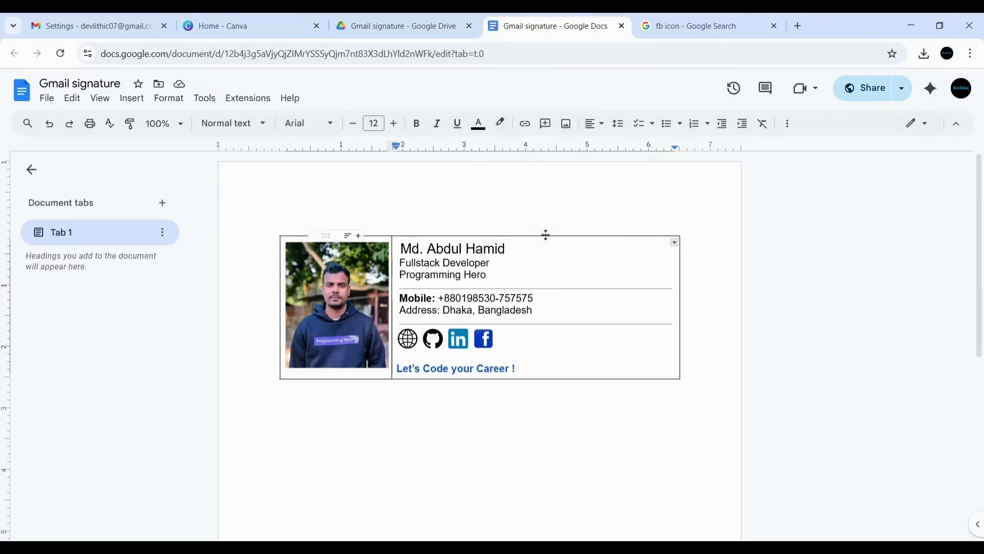
- Open Table options for the signature table from its context menu
{"action": "left_click", "coordinate": [615, 251]}
{"action": "right_click", "coordinate": [595, 259]}
{"action": "left_click", "coordinate": [529, 253]}
{"action": "right_click", "coordinate": [592, 263]}
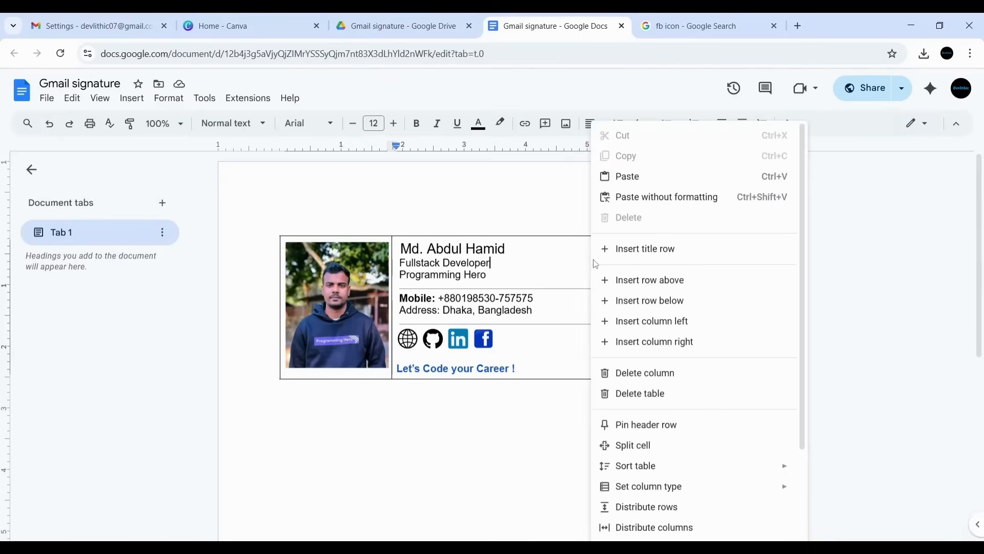
{"action": "scroll", "coordinate": [664, 393], "scroll_direction": "down", "scroll_amount": 2}
{"action": "scroll", "coordinate": [645, 140], "scroll_direction": "up", "scroll_amount": 3}
{"action": "scroll", "coordinate": [680, 326], "scroll_direction": "down", "scroll_amount": 3}
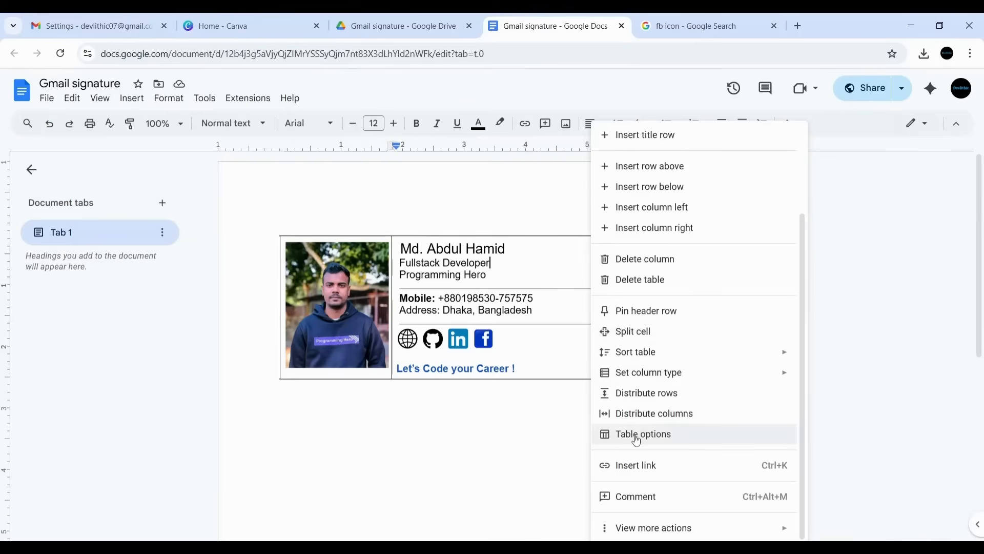
{"action": "left_click", "coordinate": [636, 436]}
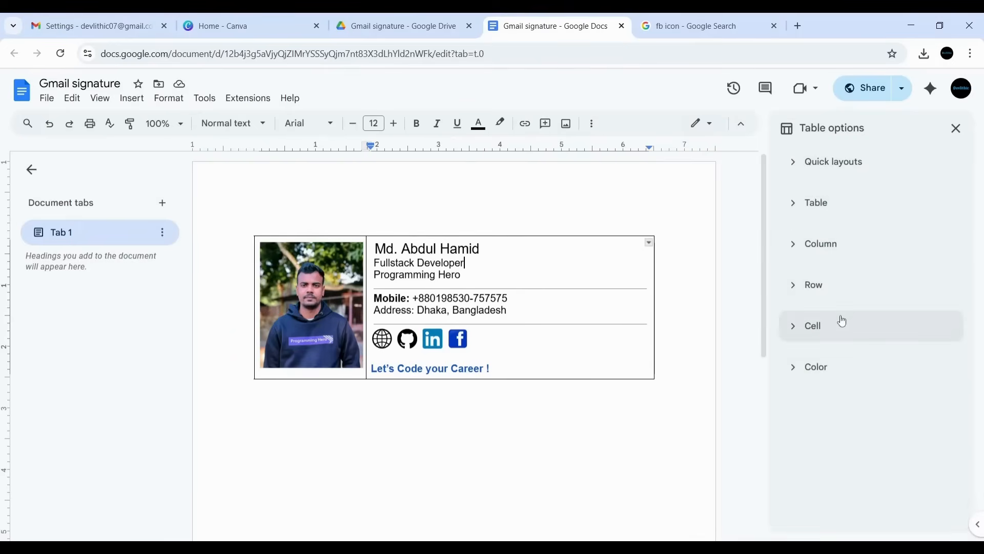
- Set the table border width to 0 pt under Color and close the panel
{"action": "left_click", "coordinate": [814, 378]}
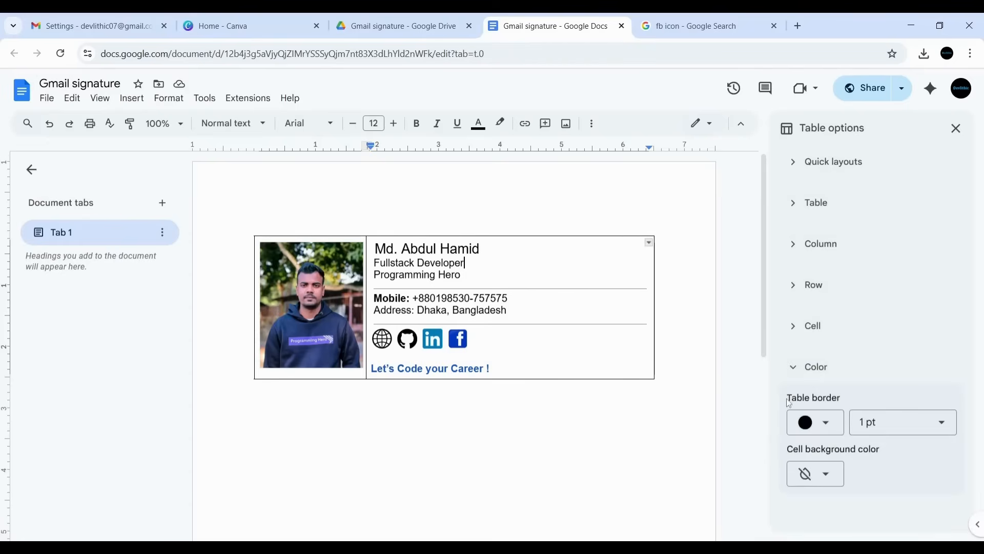
{"action": "left_click_drag", "start_coordinate": [788, 403], "coordinate": [847, 405]}
{"action": "triple_click", "coordinate": [833, 400]}
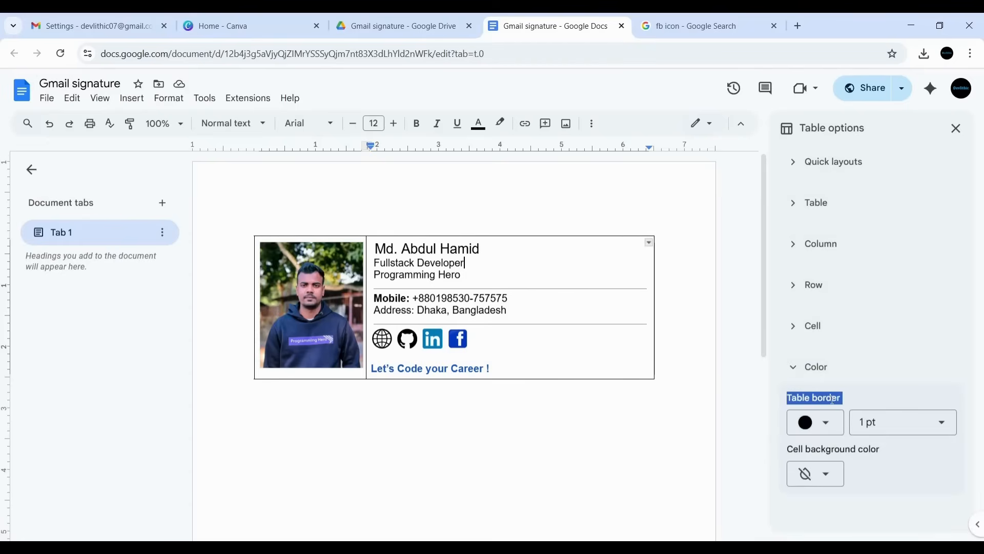
{"action": "left_click", "coordinate": [881, 421]}
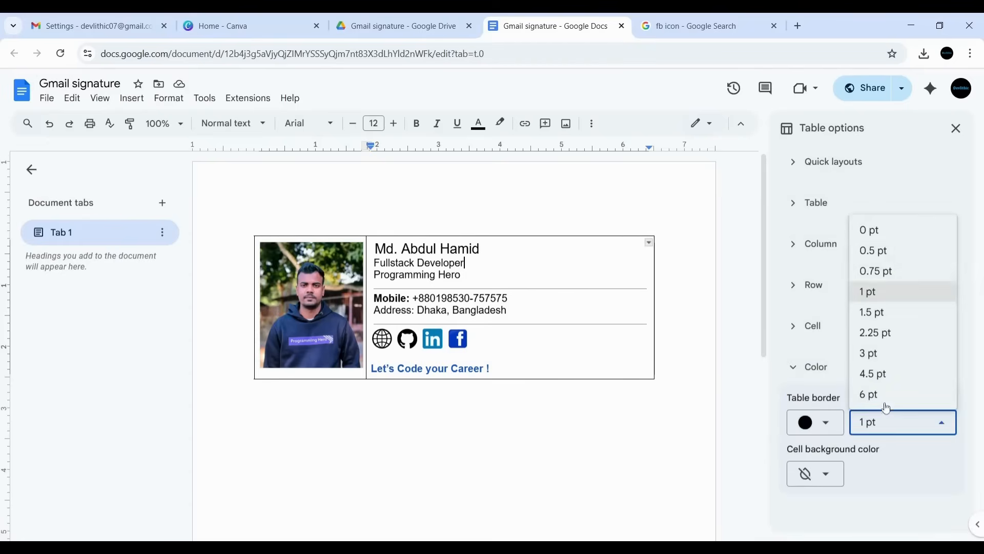
{"action": "left_click", "coordinate": [870, 230]}
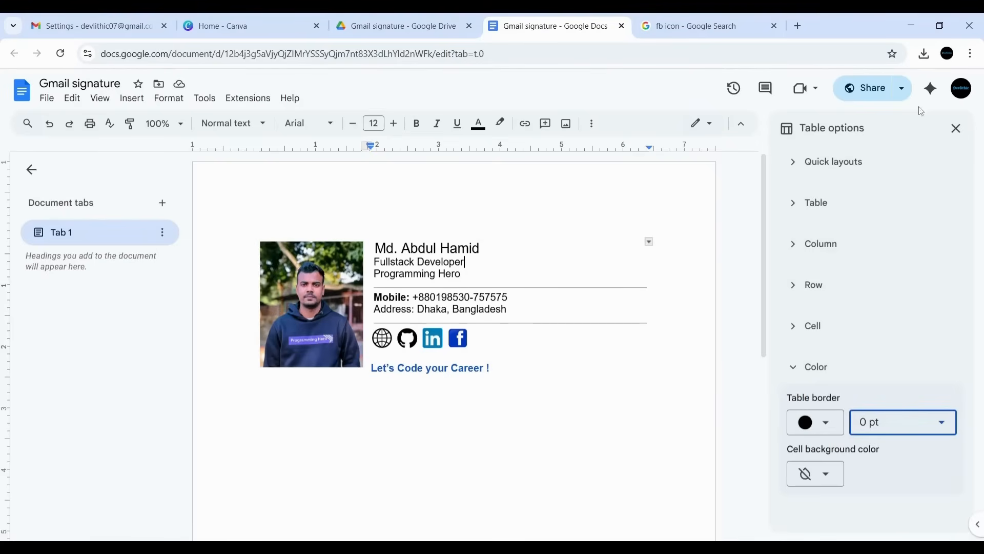
{"action": "left_click", "coordinate": [956, 128]}
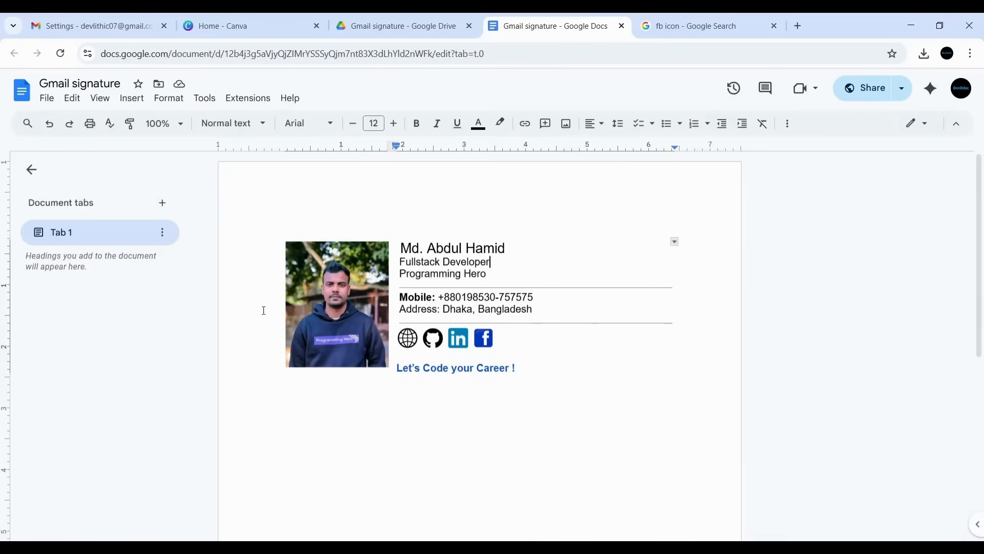
- Select the profile photo, undoing an accidental move of it
{"action": "left_click", "coordinate": [258, 362]}
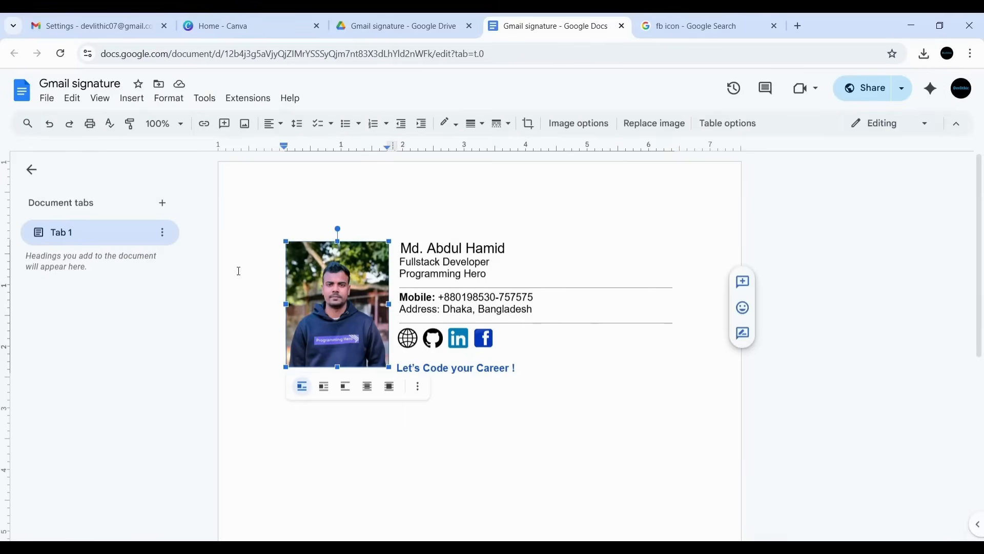
{"action": "left_click", "coordinate": [260, 230]}
{"action": "left_click", "coordinate": [289, 259]}
{"action": "left_click_drag", "start_coordinate": [491, 330], "coordinate": [590, 374]}
{"action": "key", "text": "ctrl+z"}
- Copy the whole signature table and return to the Gmail settings tab
{"action": "left_click", "coordinate": [252, 213]}
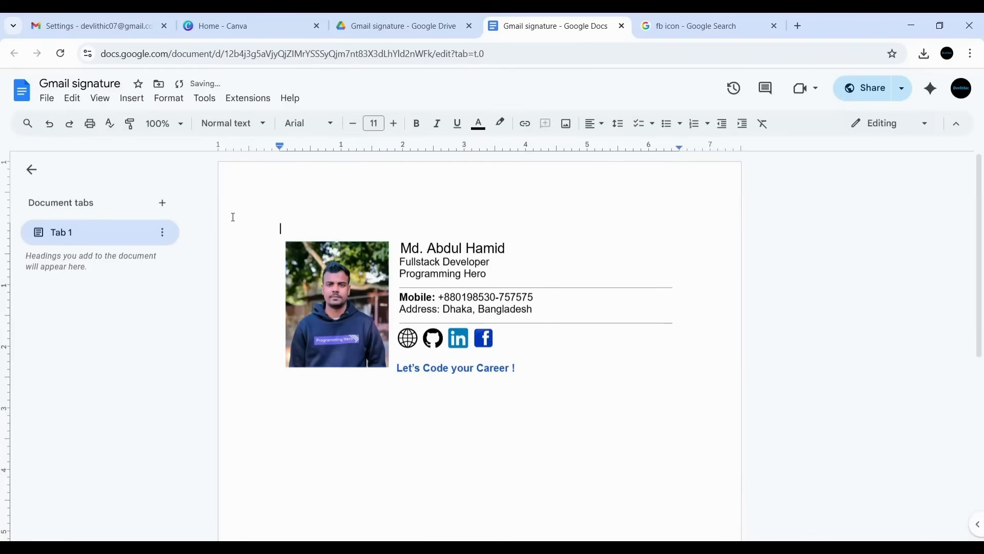
{"action": "key", "text": "ctrl+a"}
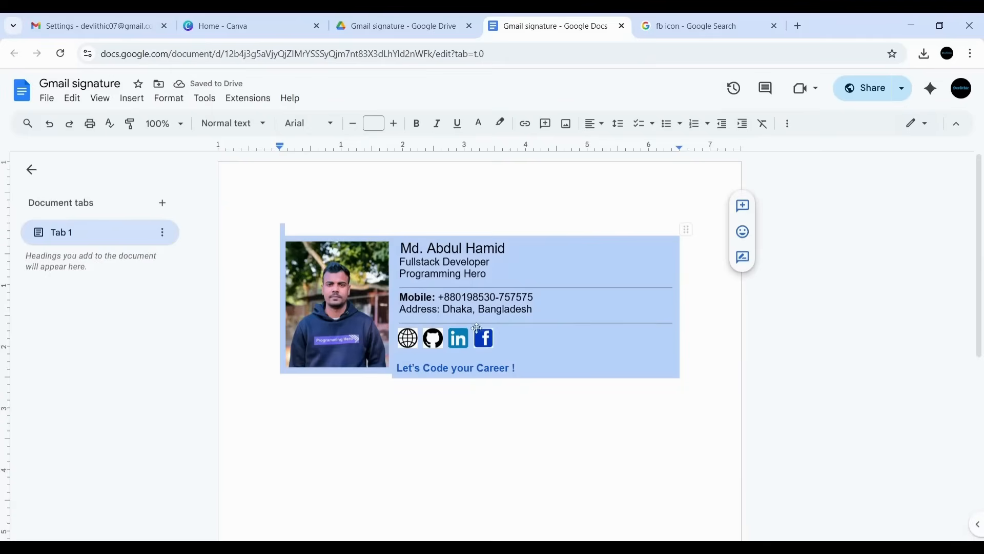
{"action": "right_click", "coordinate": [556, 233]}
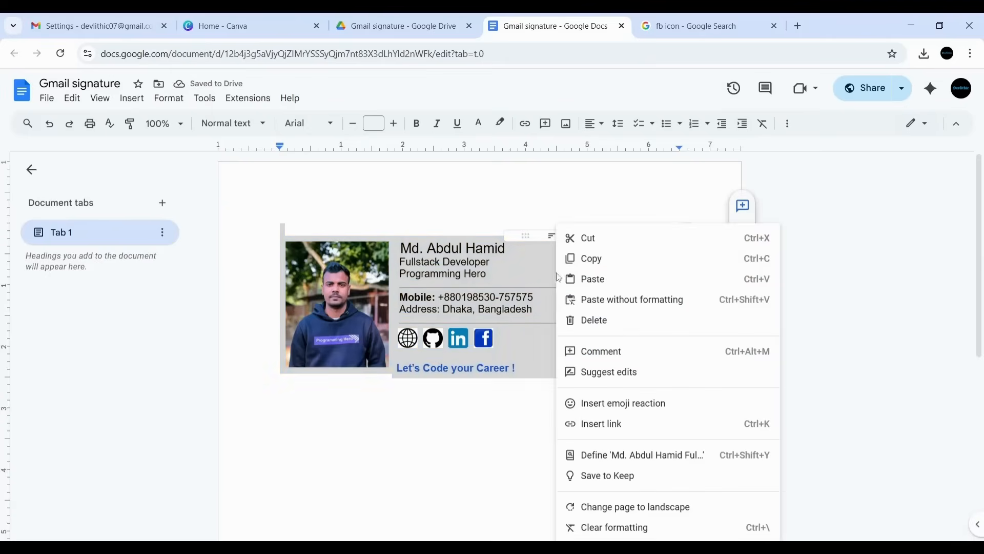
{"action": "left_click", "coordinate": [598, 259]}
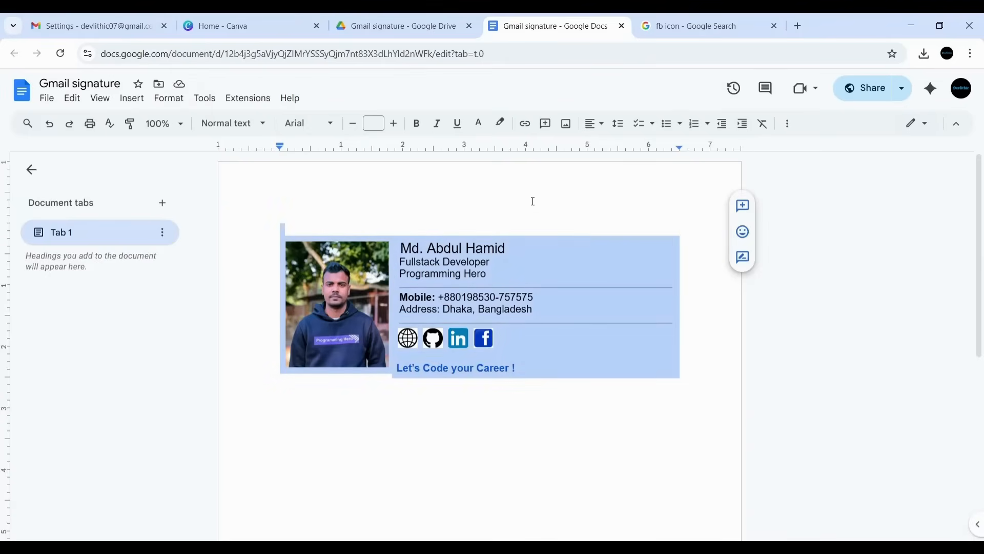
{"action": "left_click", "coordinate": [481, 193]}
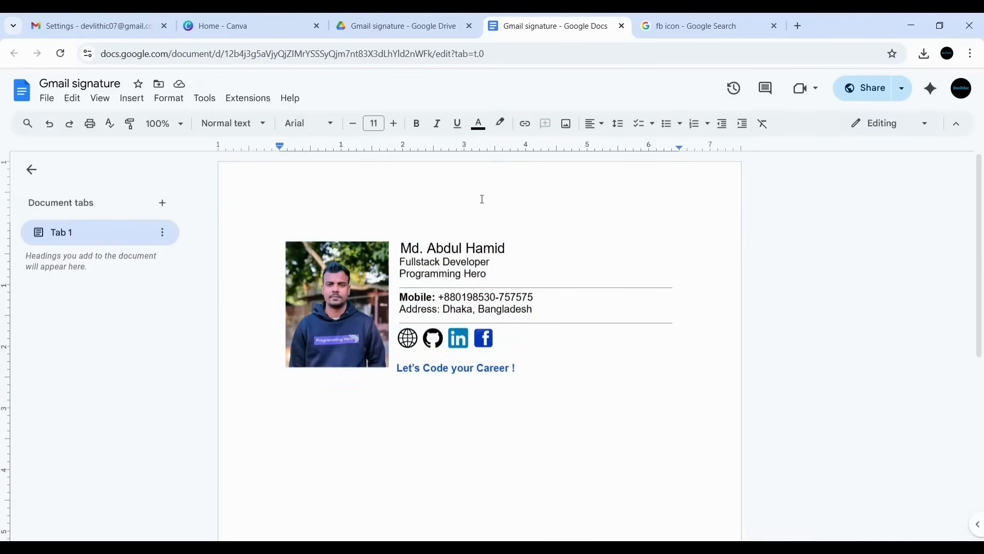
{"action": "left_click", "coordinate": [92, 26]}
- Discard the unsaved settings changes and reopen the full Gmail settings
{"action": "left_click", "coordinate": [72, 172]}
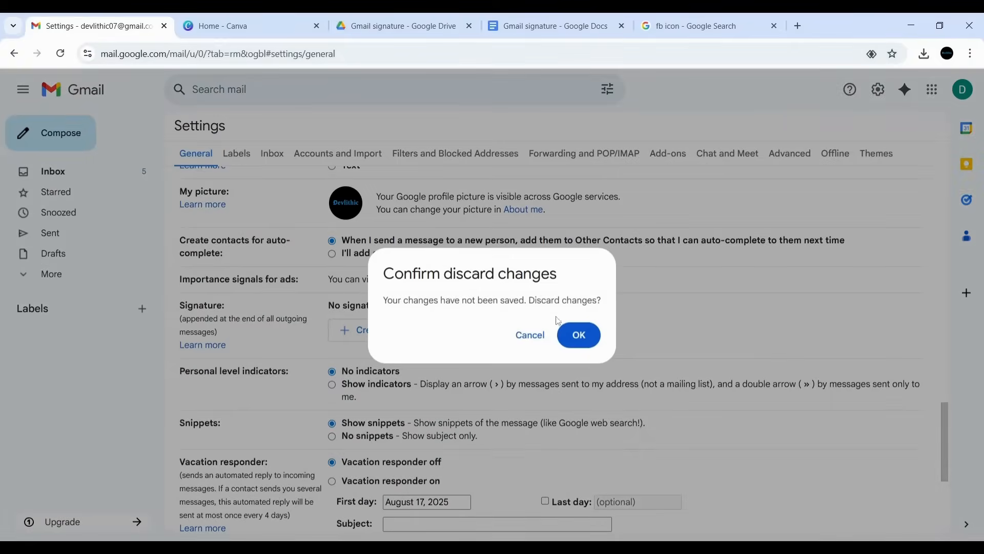
{"action": "left_click", "coordinate": [586, 337]}
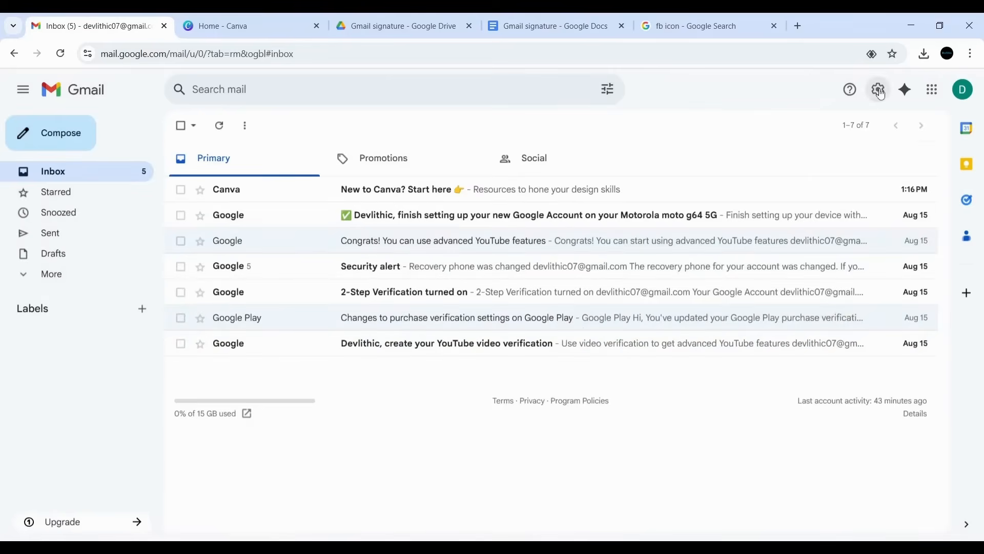
{"action": "left_click", "coordinate": [880, 91]}
{"action": "scroll", "coordinate": [814, 357], "scroll_direction": "down", "scroll_amount": 3}
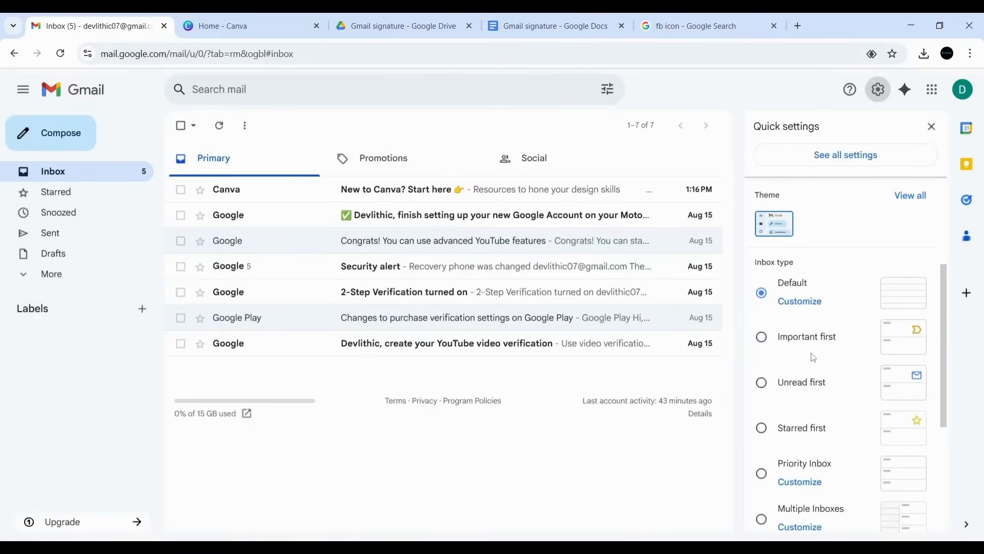
{"action": "scroll", "coordinate": [814, 358], "scroll_direction": "up", "scroll_amount": 3}
{"action": "left_click", "coordinate": [833, 157]}
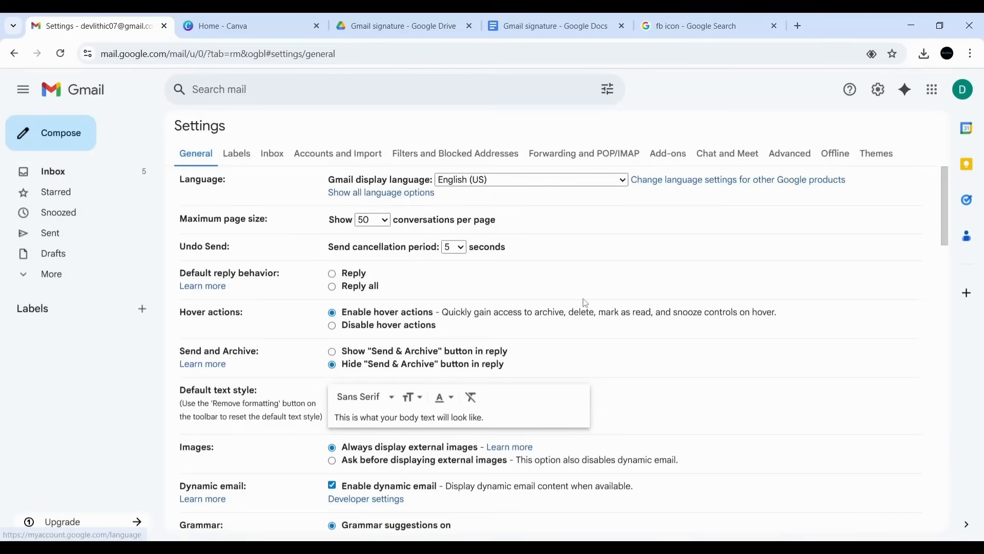
- Scroll the General tab down to the Signature section and highlight it
{"action": "scroll", "coordinate": [579, 303], "scroll_direction": "down", "scroll_amount": 9}
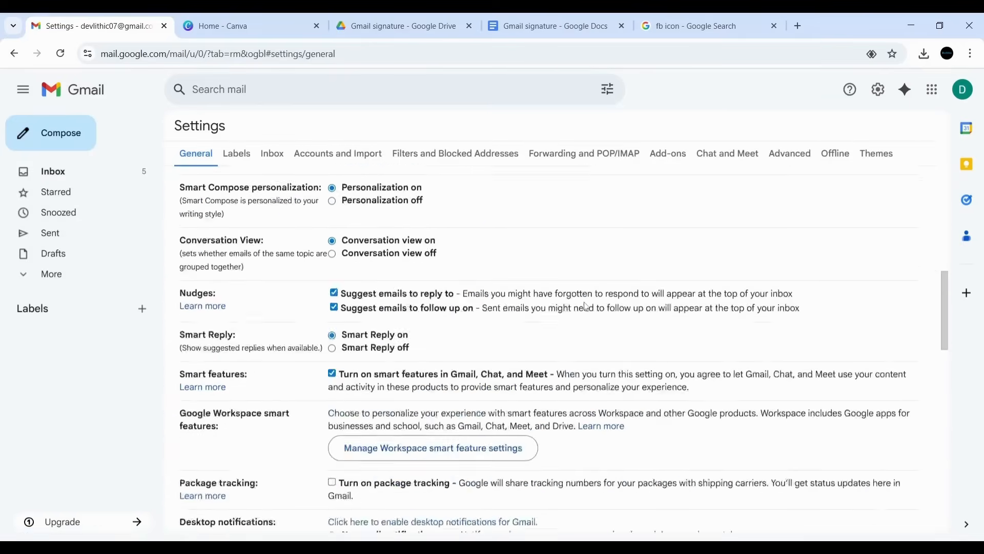
{"action": "scroll", "coordinate": [587, 307], "scroll_direction": "down", "scroll_amount": 10}
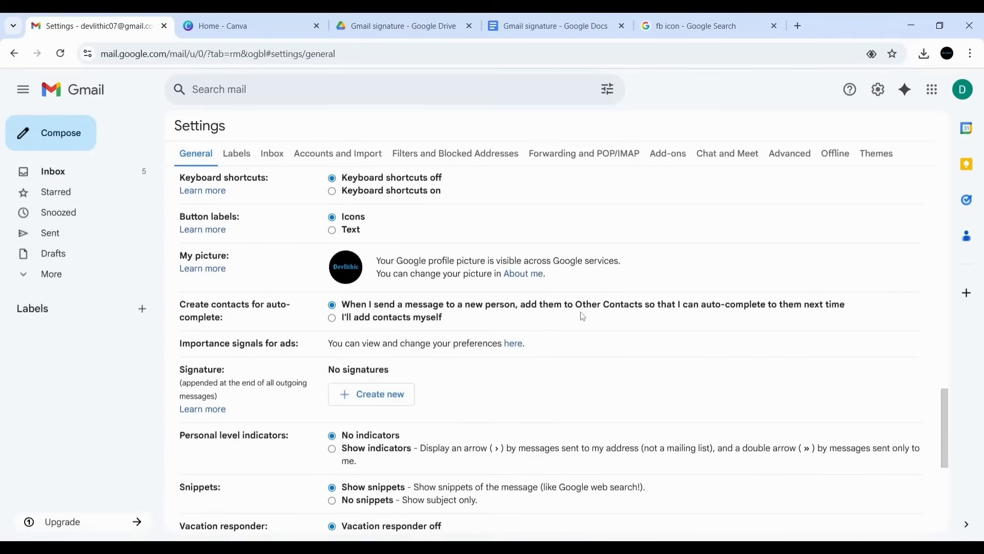
{"action": "scroll", "coordinate": [554, 320], "scroll_direction": "down", "scroll_amount": 1}
{"action": "left_click_drag", "start_coordinate": [178, 308], "coordinate": [229, 311]}
{"action": "left_click", "coordinate": [207, 307]}
{"action": "double_click", "coordinate": [207, 307]}
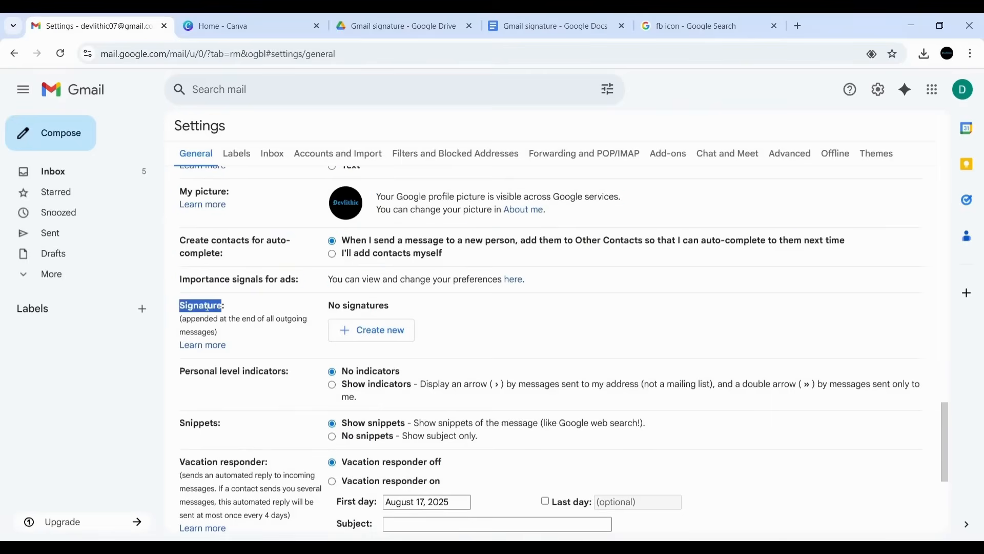
{"action": "left_click", "coordinate": [237, 310]}
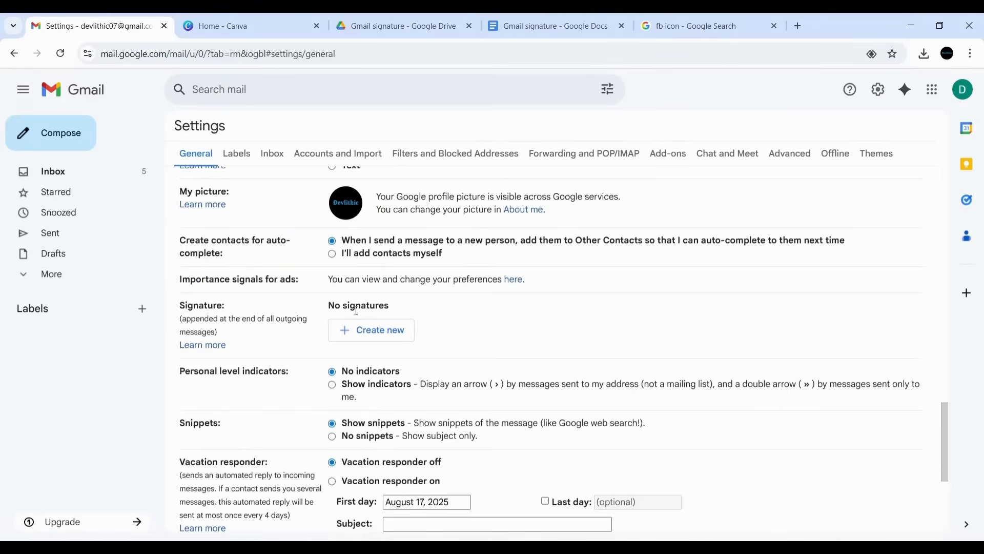
- Create a signature named My-signature and paste the copied table into its editor
{"action": "left_click", "coordinate": [376, 336]}
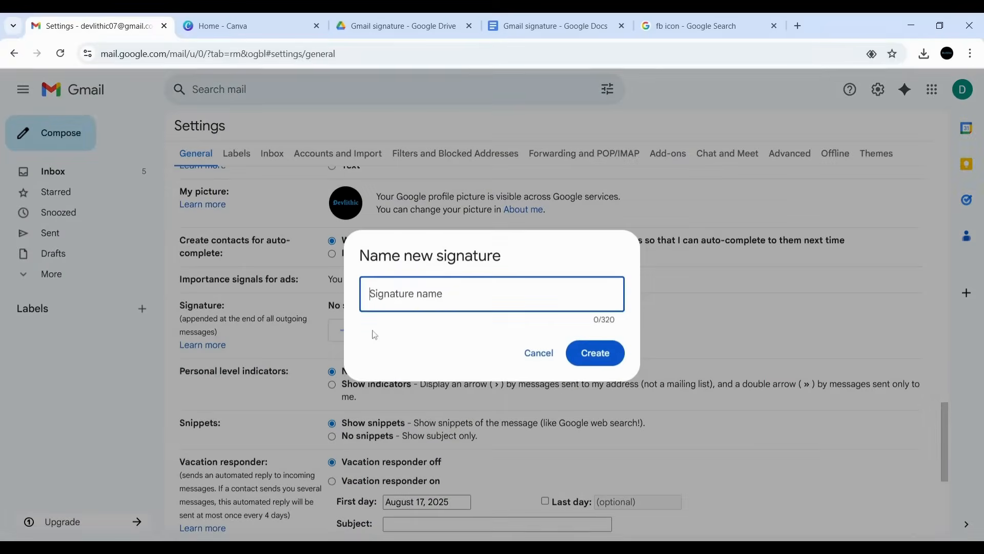
{"action": "type", "text": "M"}
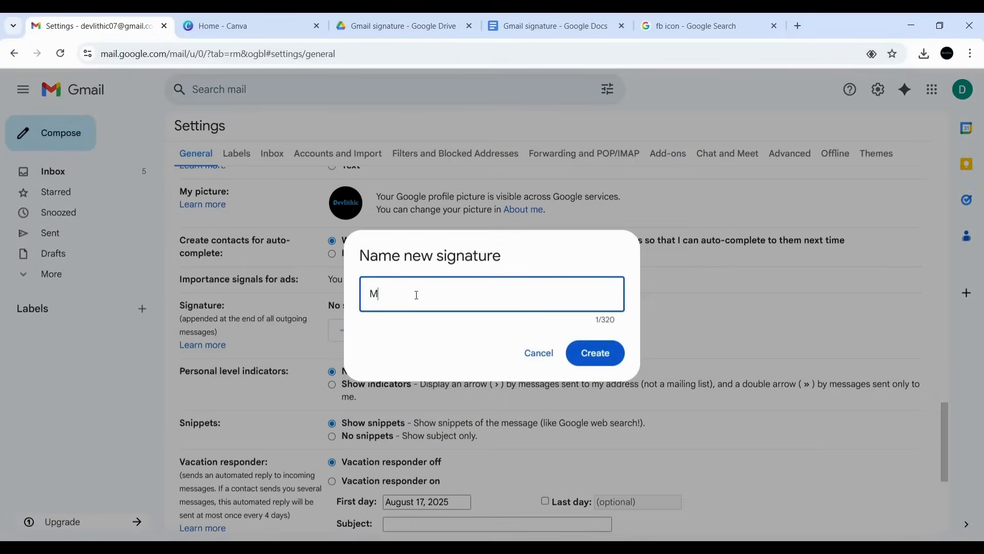
{"action": "type", "text": "y-signature"}
{"action": "left_click", "coordinate": [590, 353]}
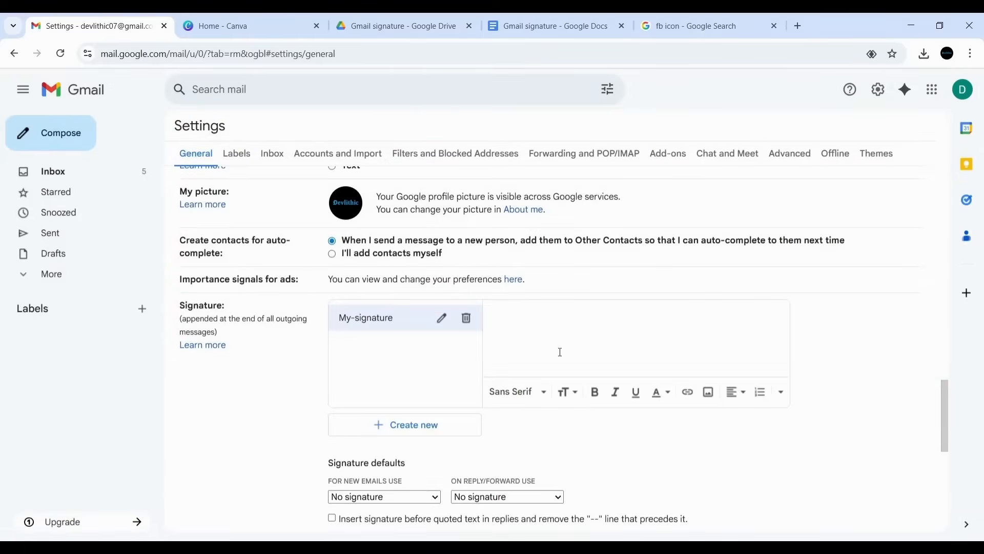
{"action": "right_click", "coordinate": [518, 323]}
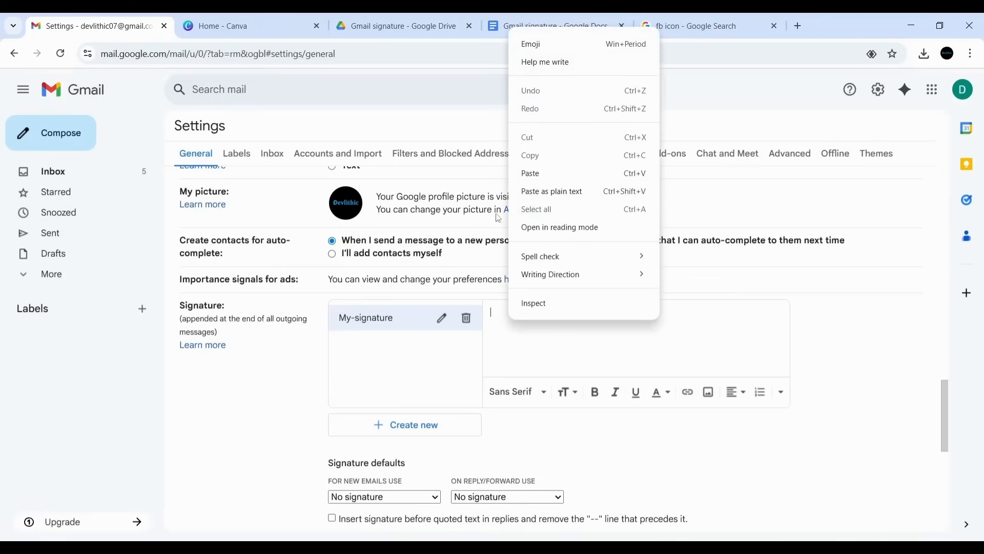
{"action": "left_click", "coordinate": [540, 178]}
- Under Signature defaults, choose My-signature for new emails
{"action": "scroll", "coordinate": [562, 360], "scroll_direction": "up", "scroll_amount": 5}
{"action": "scroll", "coordinate": [637, 344], "scroll_direction": "down", "scroll_amount": 5}
{"action": "scroll", "coordinate": [622, 342], "scroll_direction": "down", "scroll_amount": 3}
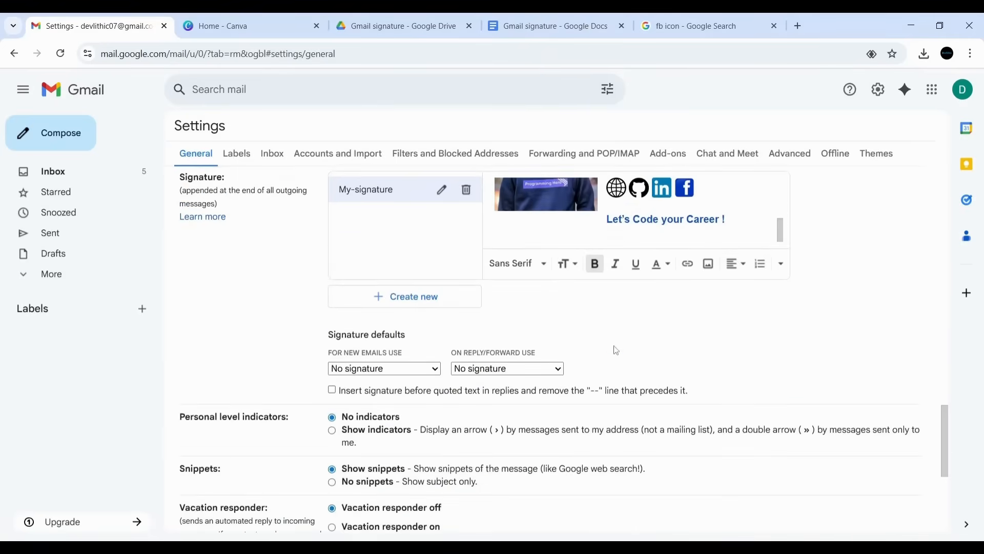
{"action": "scroll", "coordinate": [579, 351], "scroll_direction": "up", "scroll_amount": 6}
{"action": "scroll", "coordinate": [625, 348], "scroll_direction": "up", "scroll_amount": 3}
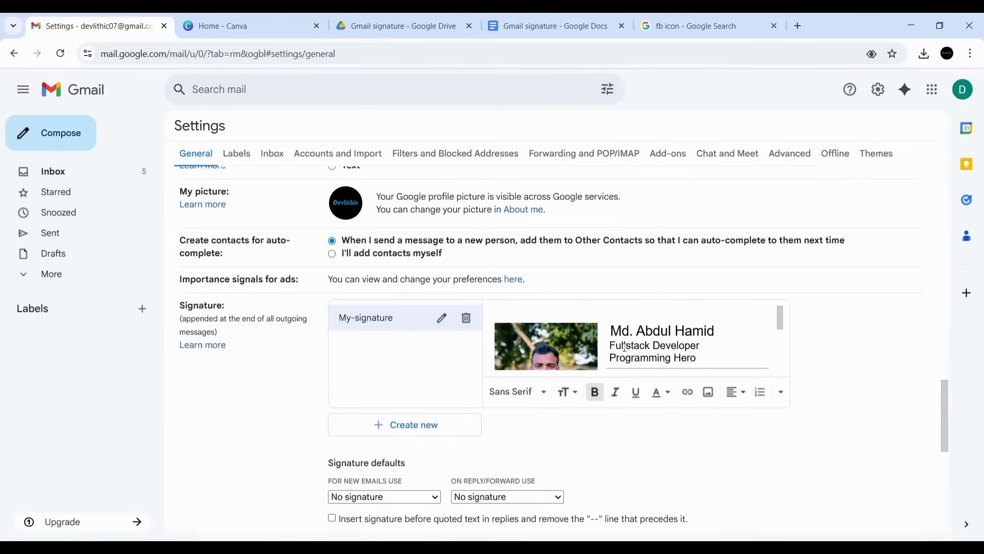
{"action": "scroll", "coordinate": [587, 369], "scroll_direction": "down", "scroll_amount": 1}
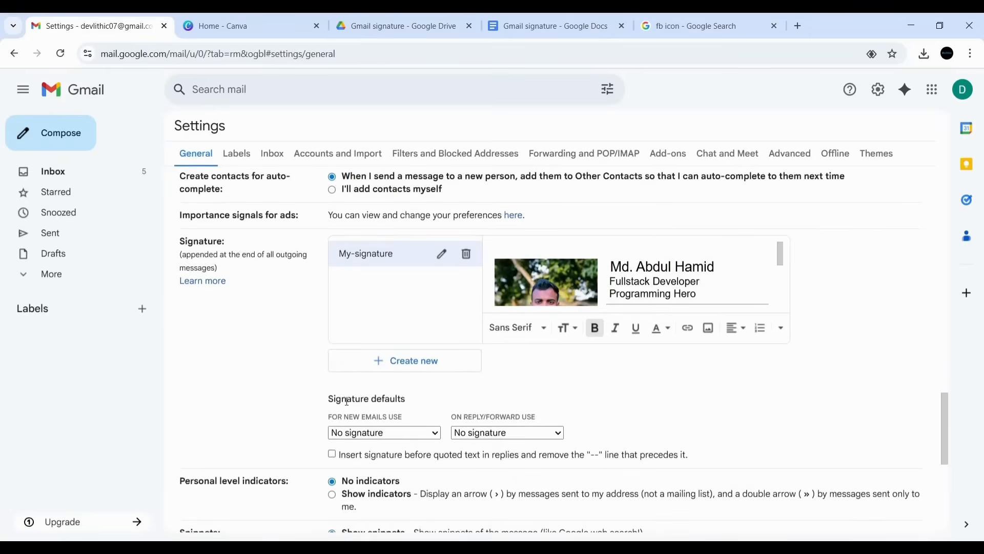
{"action": "left_click_drag", "start_coordinate": [332, 402], "coordinate": [414, 402]}
{"action": "left_click", "coordinate": [392, 417]}
{"action": "left_click", "coordinate": [389, 434]}
{"action": "left_click", "coordinate": [371, 463]}
- Choose My-signature for replies and forwards as well, then save the settings
{"action": "left_click", "coordinate": [508, 433]}
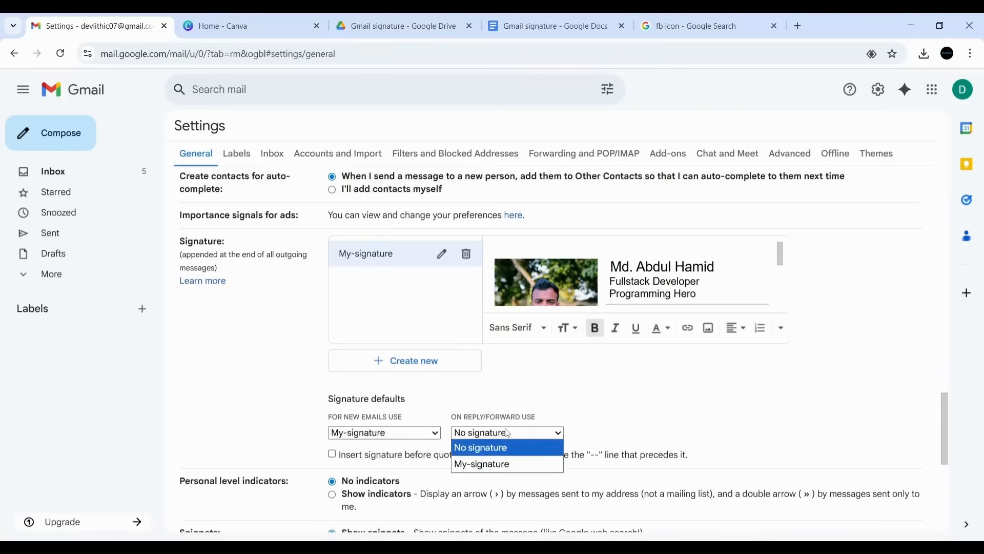
{"action": "left_click", "coordinate": [491, 464]}
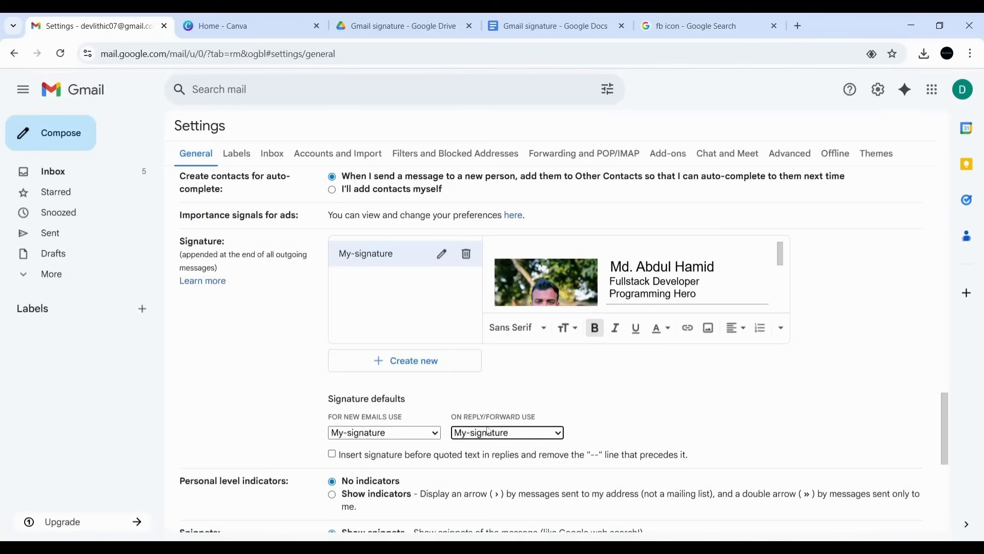
{"action": "scroll", "coordinate": [437, 396], "scroll_direction": "down", "scroll_amount": 6}
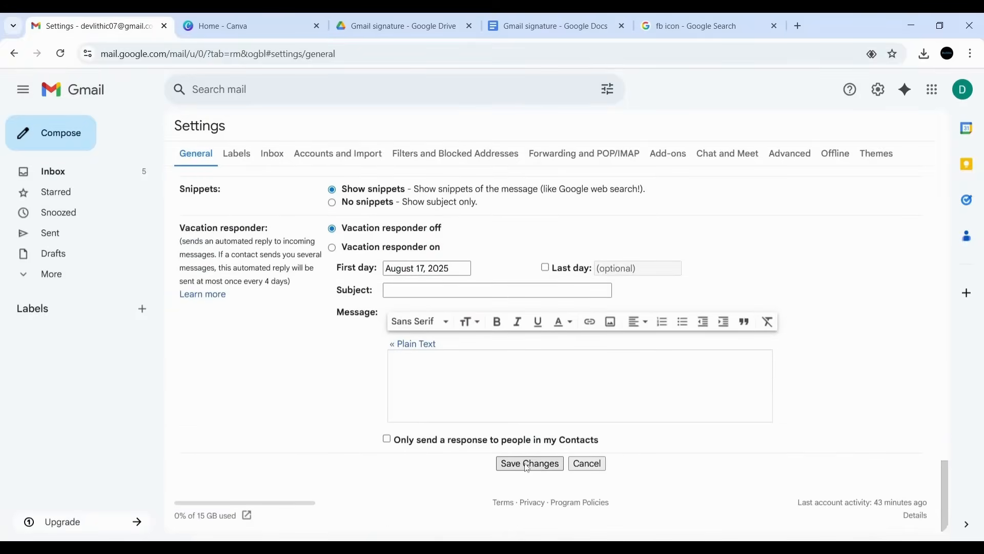
{"action": "left_click", "coordinate": [528, 464]}
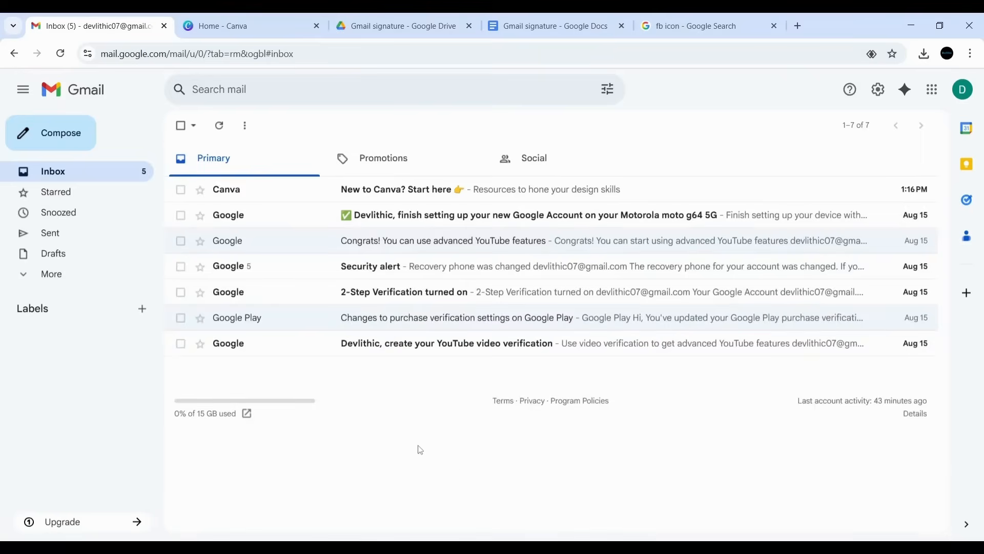
- Compose a new message to confirm the signature auto-inserts, then return to the Gmail signature document
{"action": "left_click", "coordinate": [51, 135]}
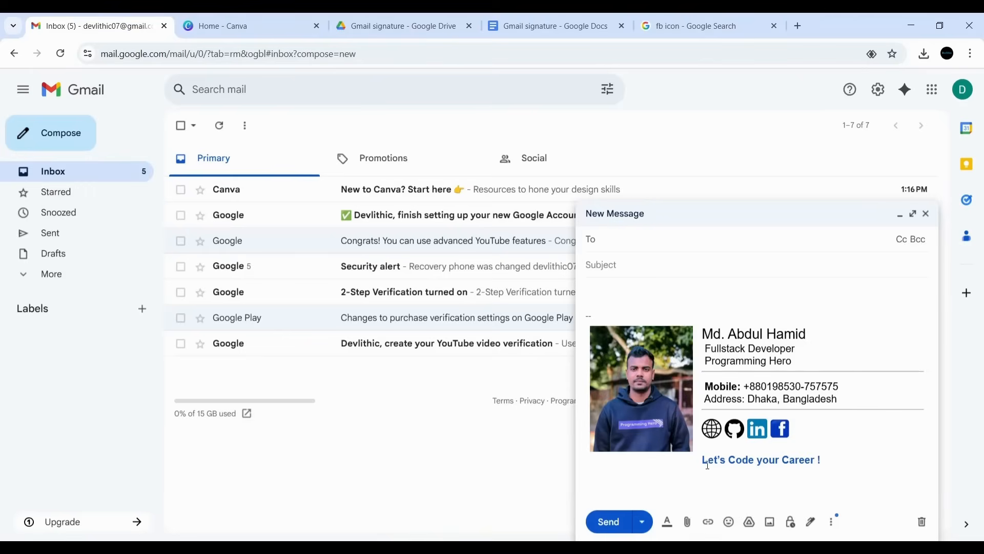
{"action": "left_click", "coordinate": [557, 24]}
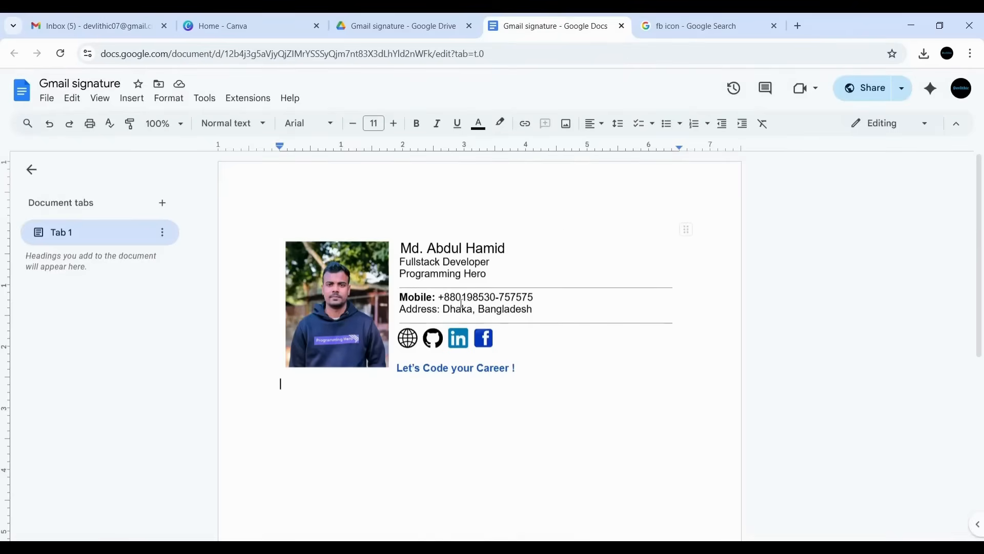
- Change all the signature text to the Georgia font
{"action": "mouse_move", "coordinate": [401, 247]}
{"action": "left_mouse_down"}
{"action": "mouse_move", "coordinate": [495, 274]}
{"action": "mouse_move", "coordinate": [540, 367]}
{"action": "left_mouse_up"}
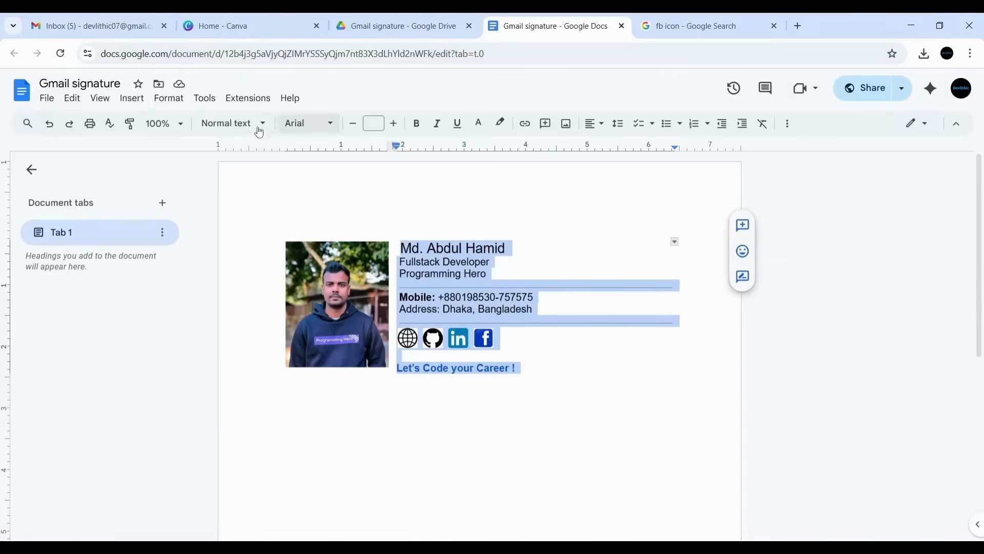
{"action": "left_click", "coordinate": [307, 125]}
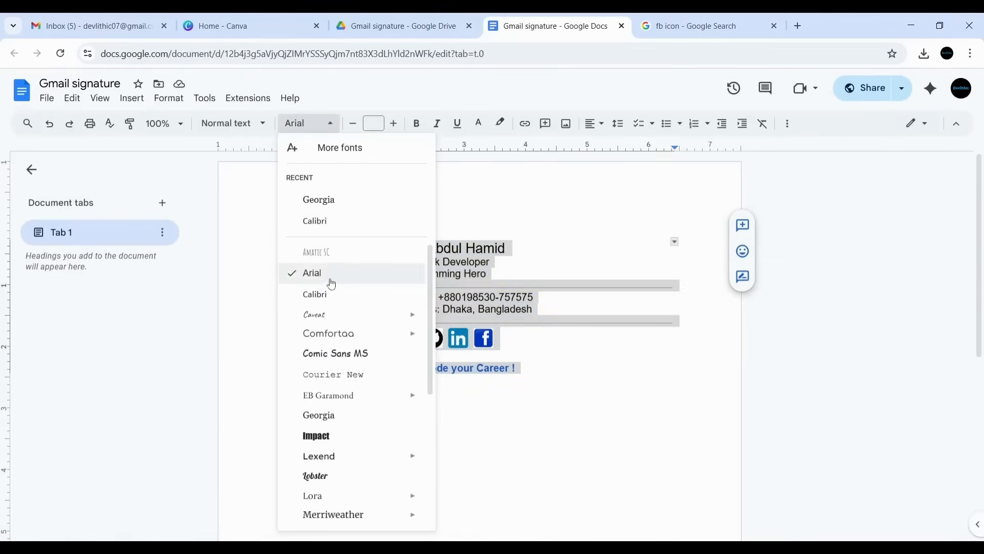
{"action": "scroll", "coordinate": [334, 431], "scroll_direction": "down", "scroll_amount": 3}
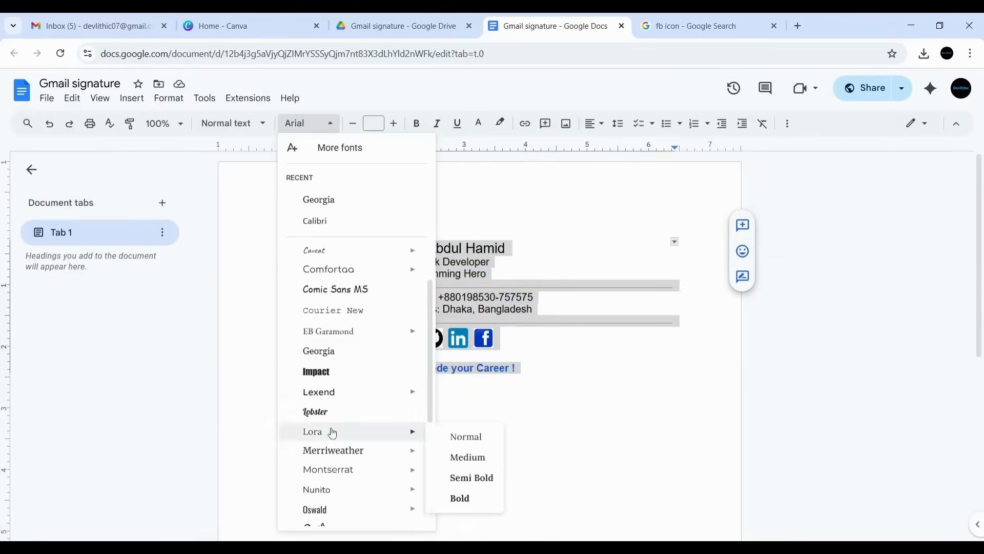
{"action": "scroll", "coordinate": [339, 436], "scroll_direction": "up", "scroll_amount": 2}
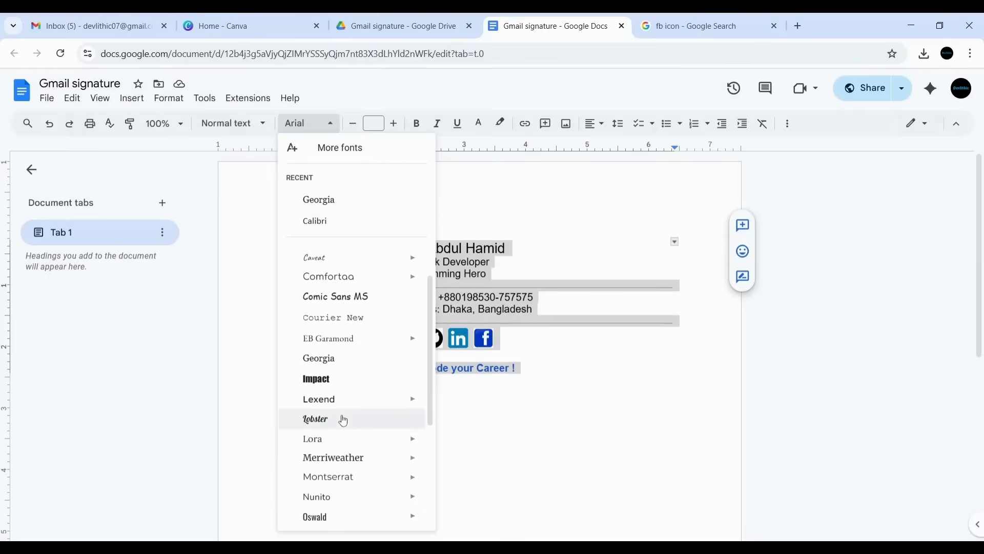
{"action": "left_click", "coordinate": [318, 359]}
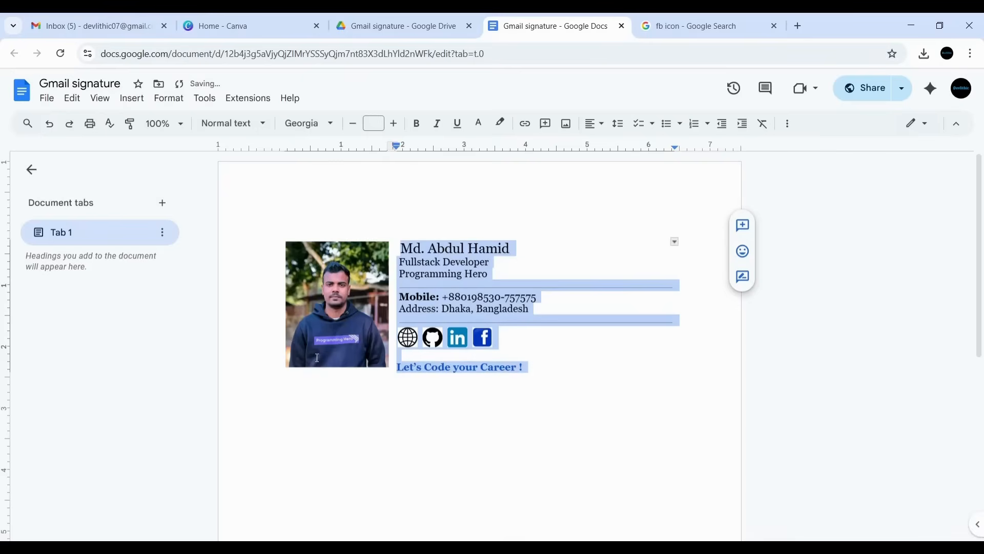
{"action": "left_click", "coordinate": [572, 258]}
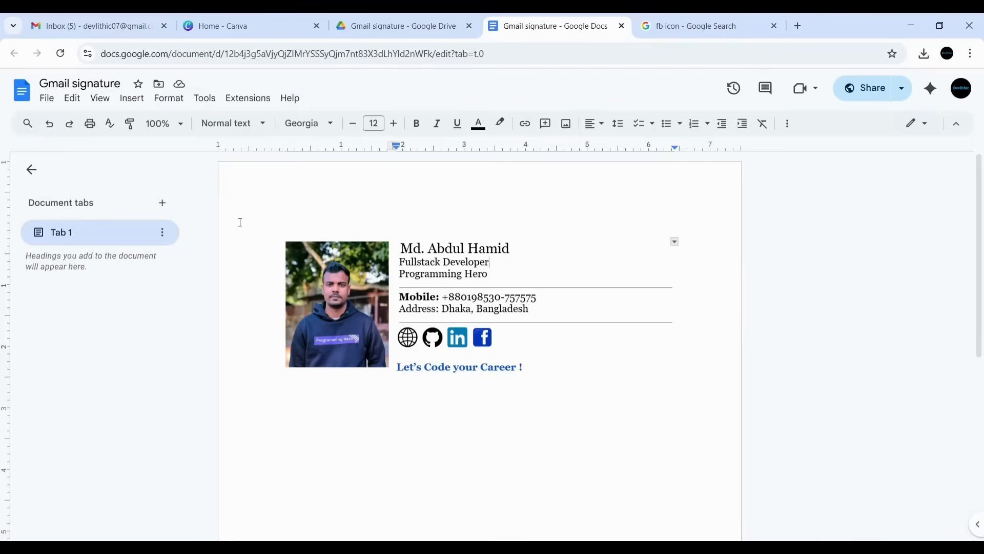
- Copy the whole signature table and go back to the Gmail tab
{"action": "left_click_drag", "start_coordinate": [241, 230], "coordinate": [417, 296]}
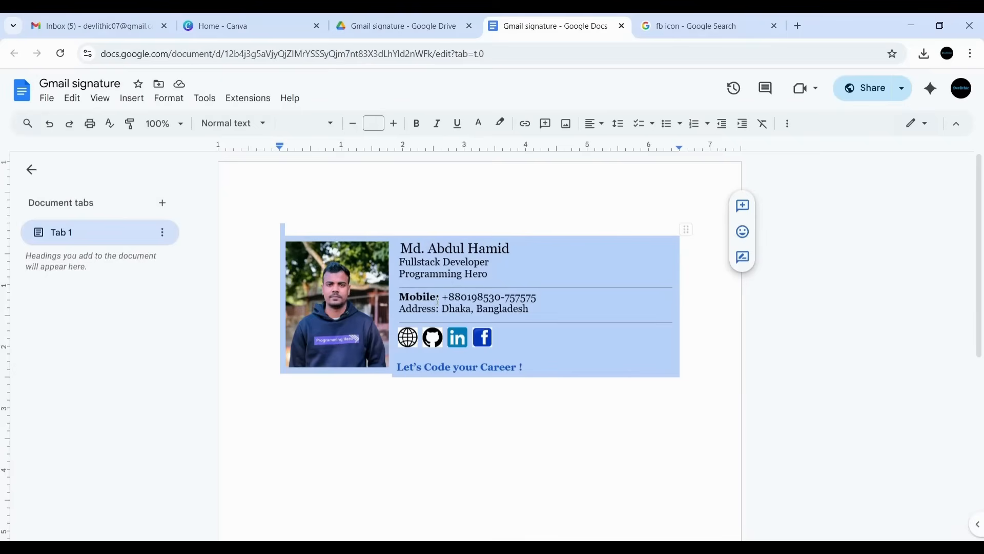
{"action": "right_click", "coordinate": [501, 268]}
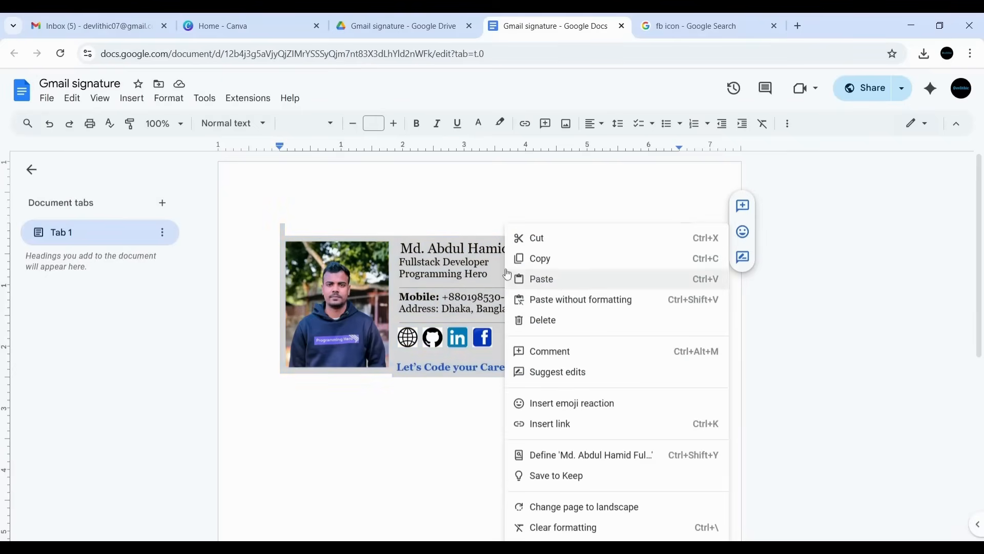
{"action": "left_click", "coordinate": [562, 261]}
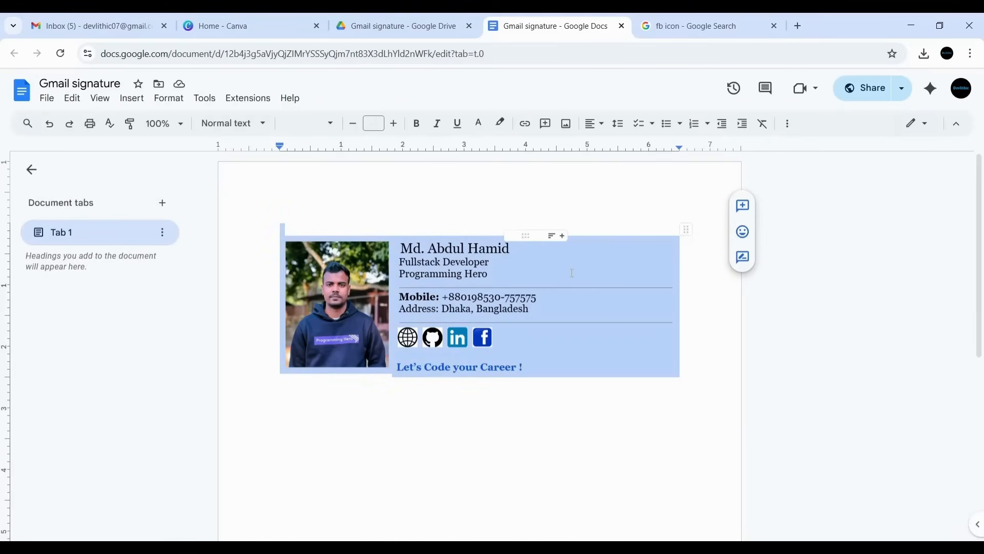
{"action": "left_click", "coordinate": [398, 23]}
{"action": "left_click", "coordinate": [41, 19]}
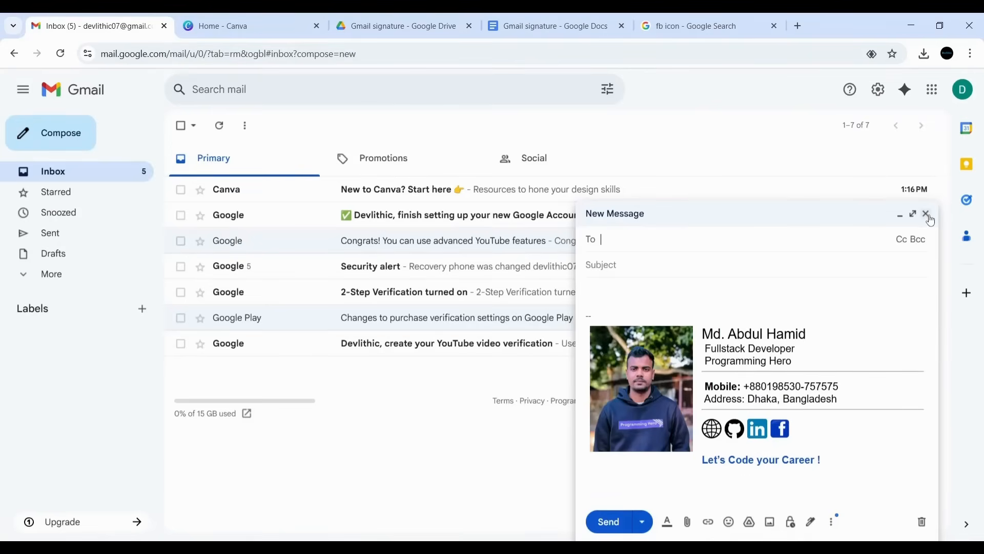
- Close the test draft and bring up the full Gmail settings at the Signature section
{"action": "left_click", "coordinate": [926, 213]}
{"action": "left_click", "coordinate": [878, 91]}
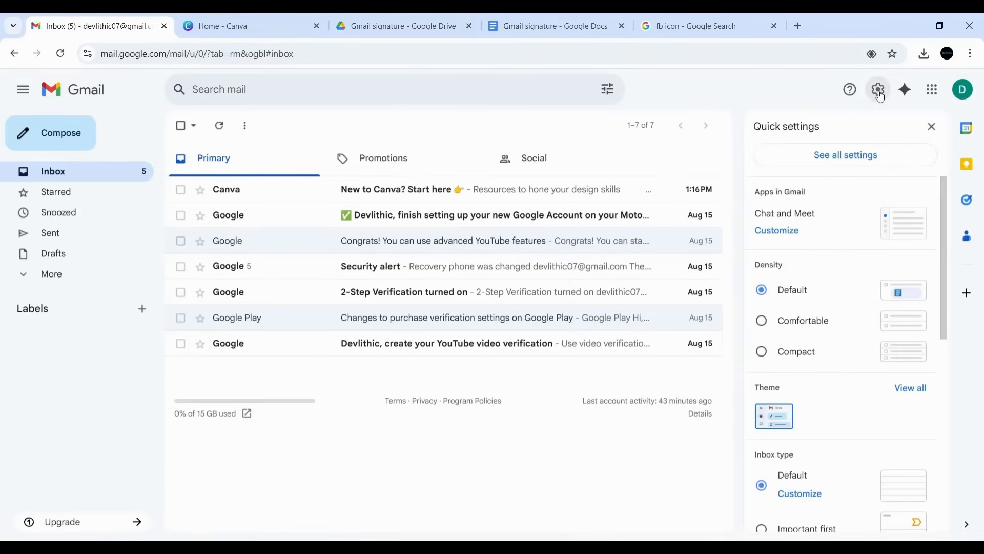
{"action": "left_click", "coordinate": [847, 155]}
{"action": "scroll", "coordinate": [544, 357], "scroll_direction": "down", "scroll_amount": 5}
{"action": "scroll", "coordinate": [545, 356], "scroll_direction": "down", "scroll_amount": 10}
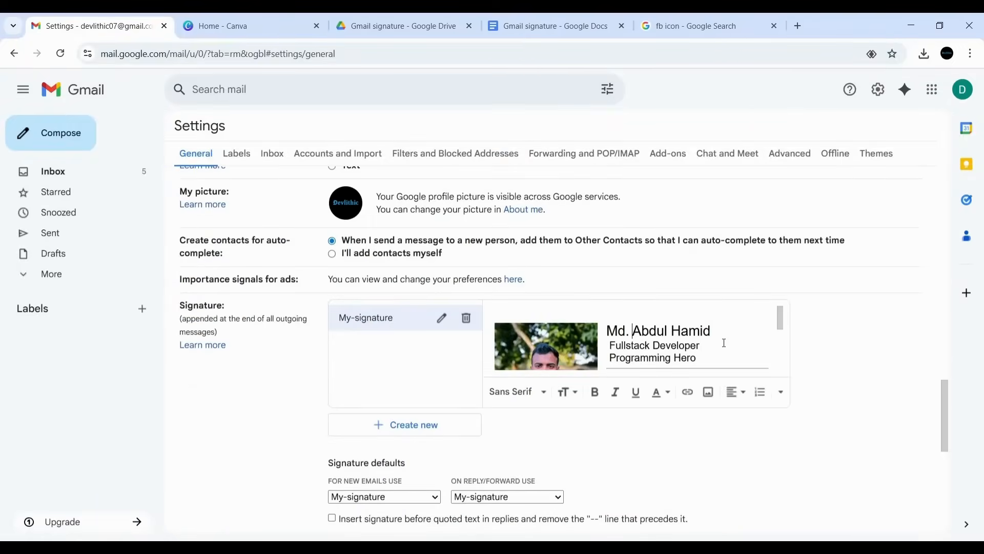
- Replace My-signature's old content with the pasted Georgia signature table and save
{"action": "key", "text": "ctrl+a"}
{"action": "key", "text": "BackSpace"}
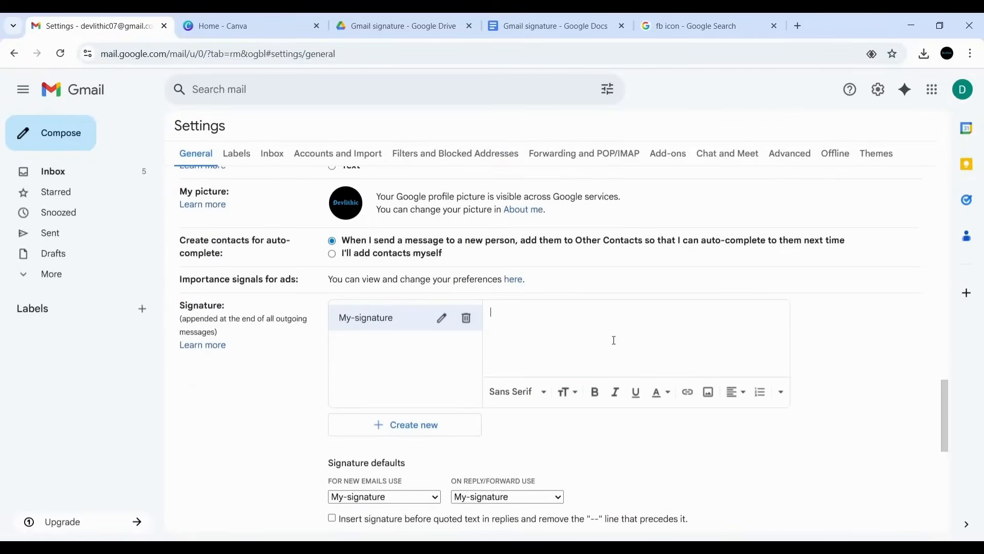
{"action": "key", "text": "ctrl+v"}
{"action": "scroll", "coordinate": [709, 358], "scroll_direction": "up", "scroll_amount": 3}
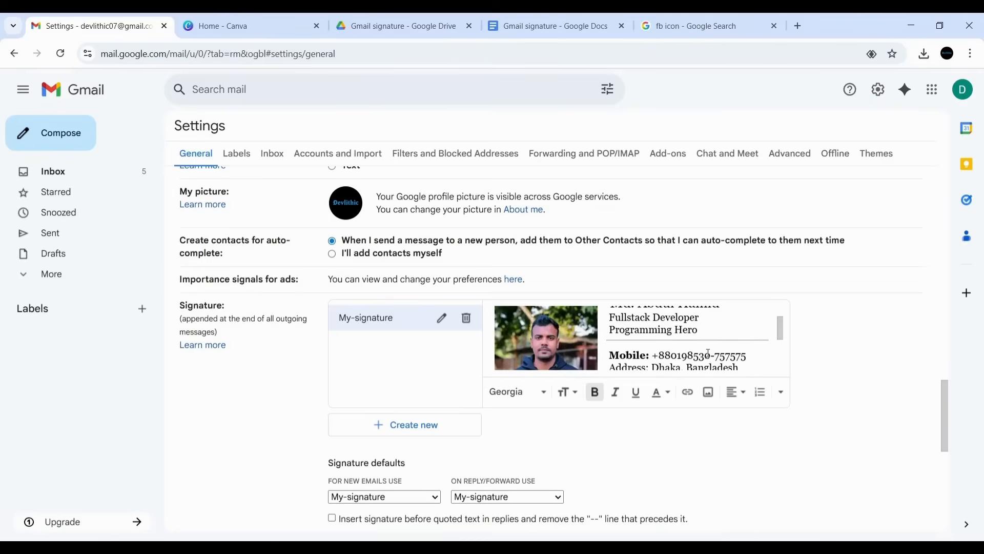
{"action": "scroll", "coordinate": [708, 358], "scroll_direction": "up", "scroll_amount": 2}
{"action": "scroll", "coordinate": [688, 338], "scroll_direction": "down", "scroll_amount": 8}
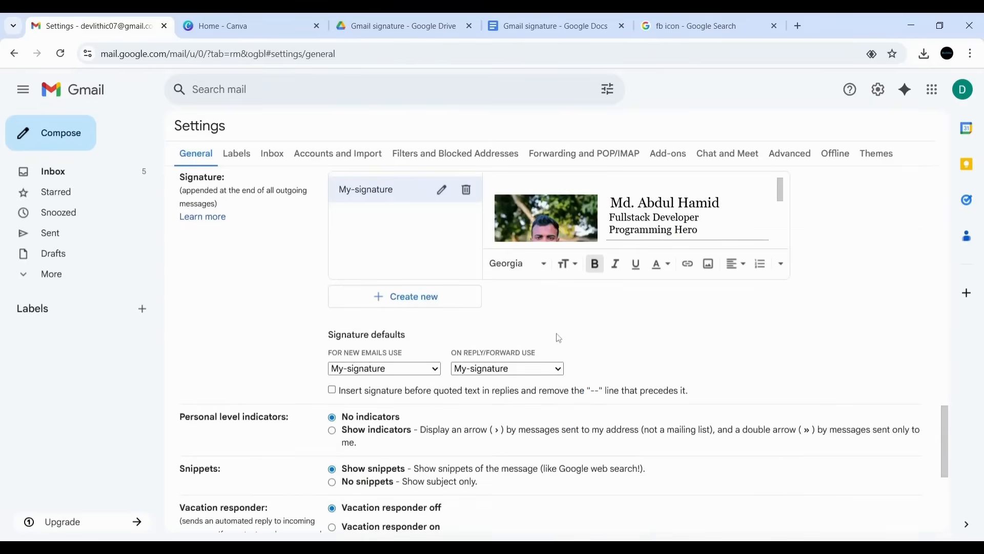
{"action": "scroll", "coordinate": [561, 341], "scroll_direction": "down", "scroll_amount": 2}
{"action": "left_click", "coordinate": [528, 464]}
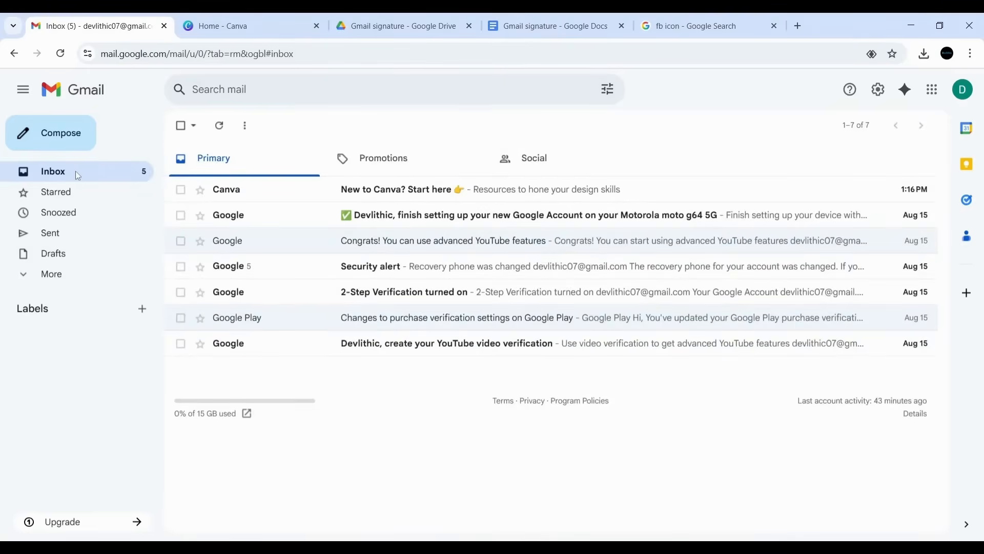
- Start a new email, check the globe icon's link, and address it to the suggested recipient
{"action": "left_click", "coordinate": [53, 135]}
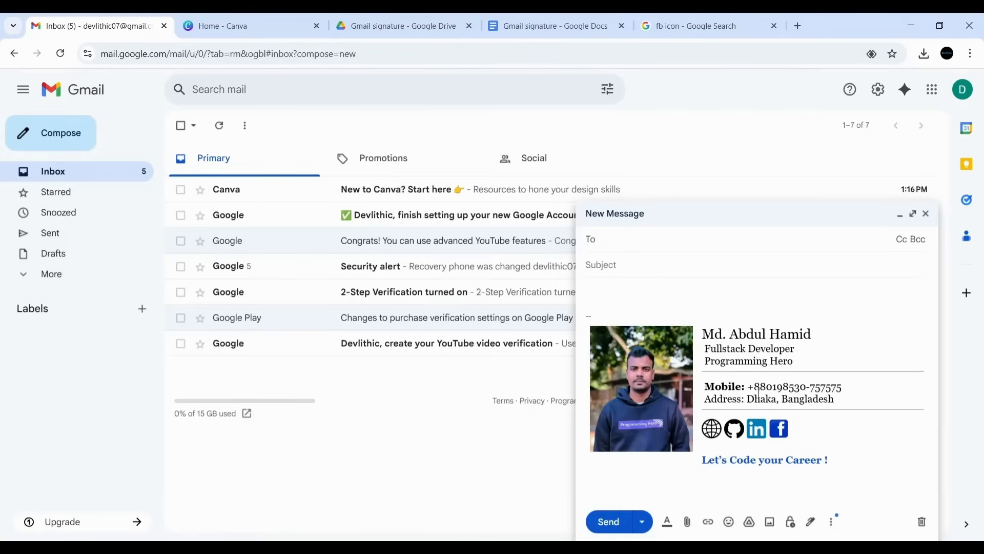
{"action": "left_click", "coordinate": [720, 436]}
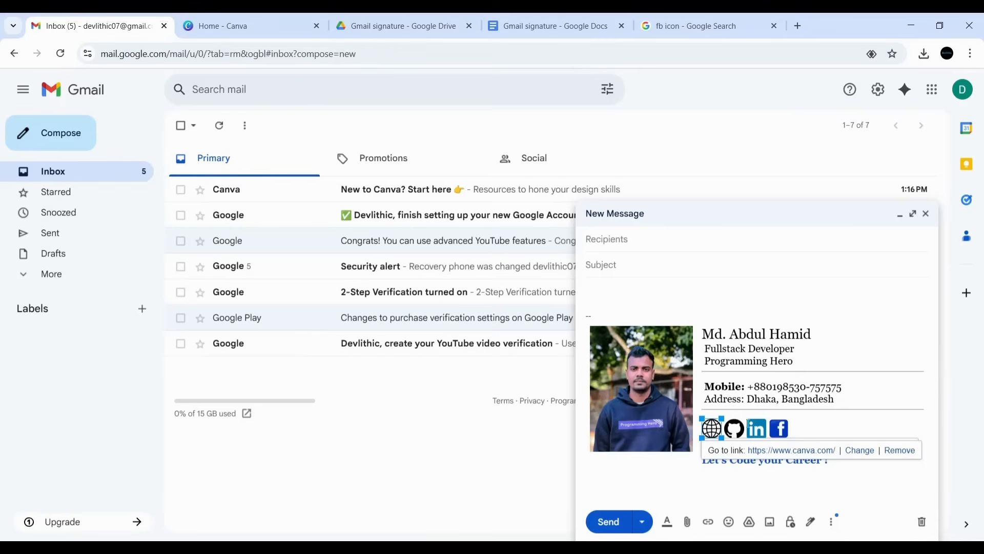
{"action": "left_click", "coordinate": [607, 245]}
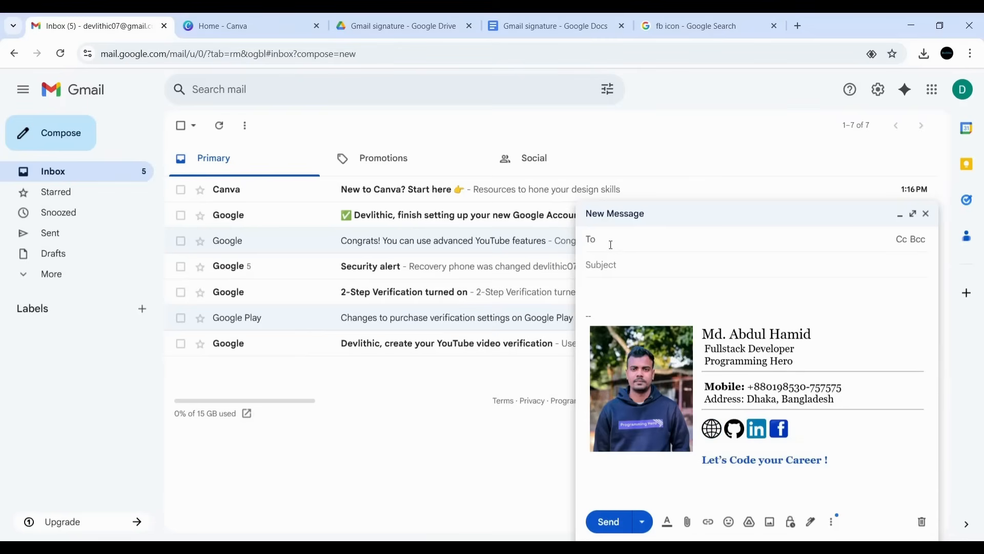
{"action": "type", "text": "abha"}
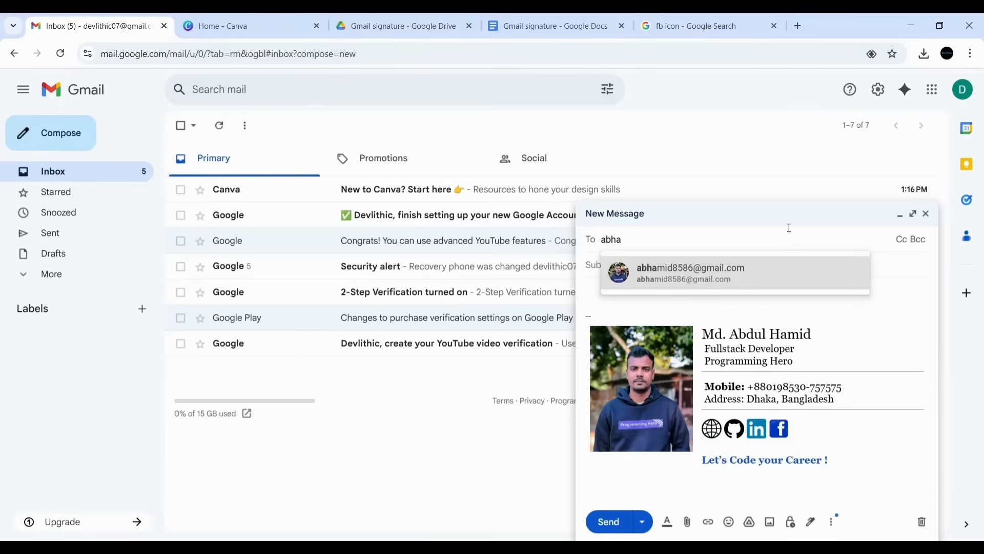
{"action": "left_click", "coordinate": [700, 270]}
- Send it with subject 'test signature' and body 'Test shjfhjs', then return to the signature document
{"action": "left_click", "coordinate": [613, 286]}
{"action": "type", "text": "t"}
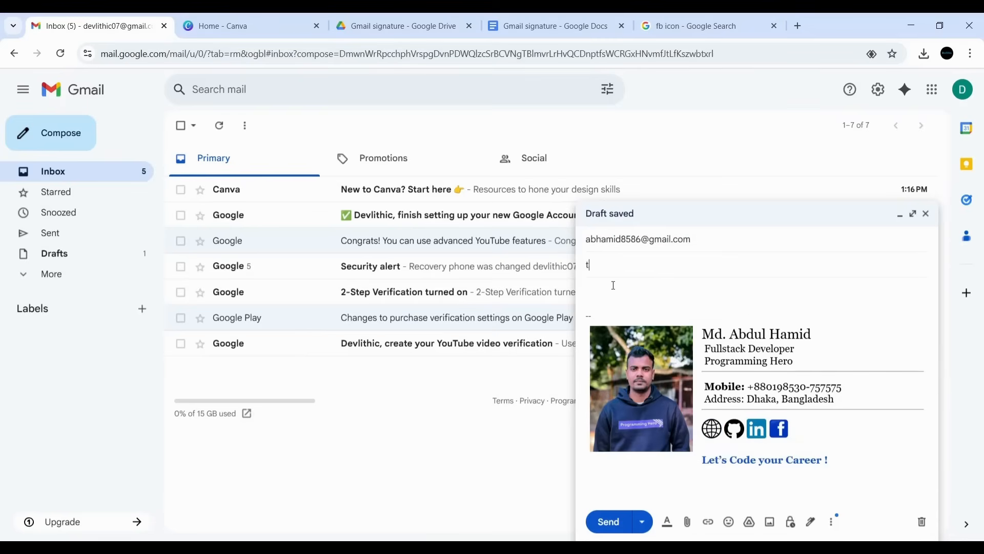
{"action": "type", "text": "est signature"}
{"action": "left_click", "coordinate": [614, 285]}
{"action": "type", "text": "T"}
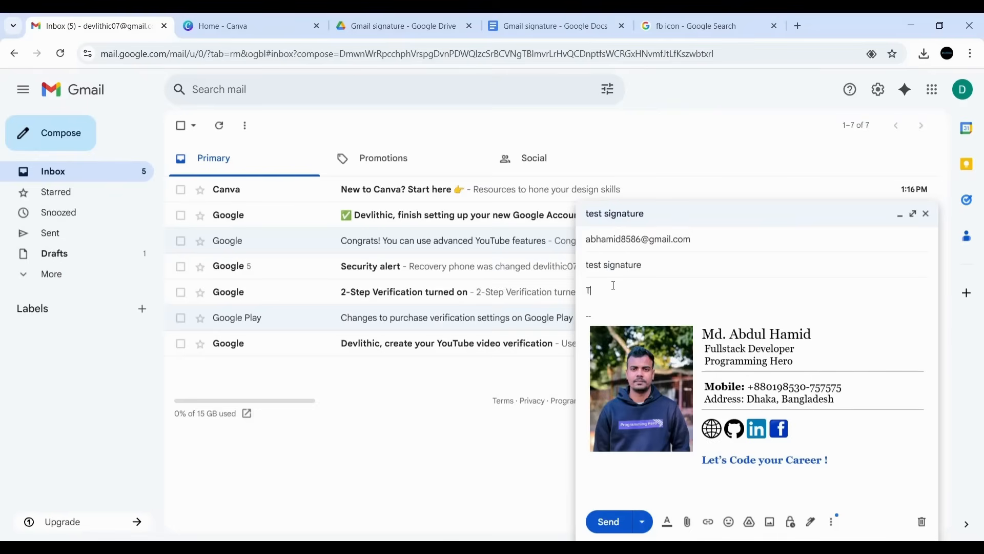
{"action": "type", "text": "est shjfhjs"}
{"action": "left_click", "coordinate": [605, 520]}
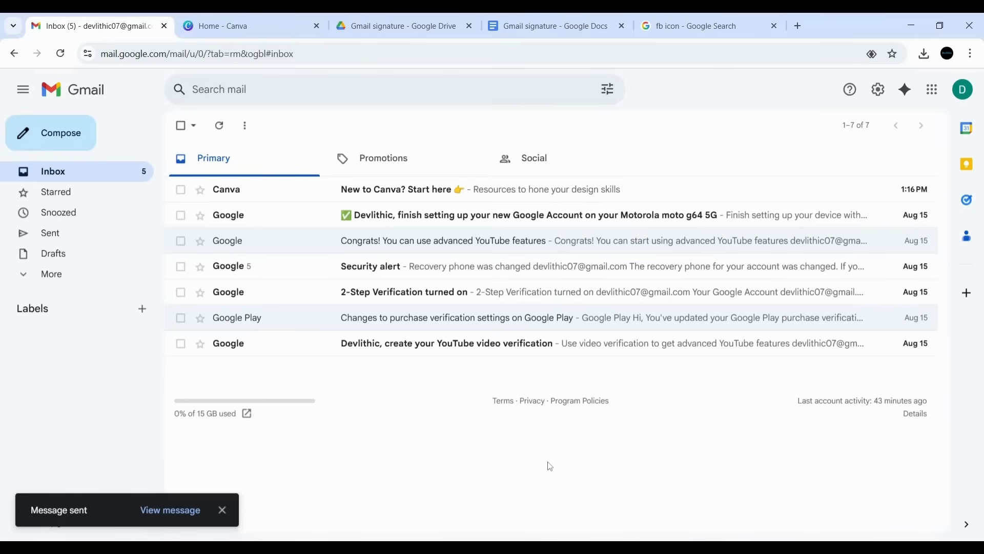
{"action": "left_click", "coordinate": [554, 30]}
{"action": "left_click", "coordinate": [343, 322]}
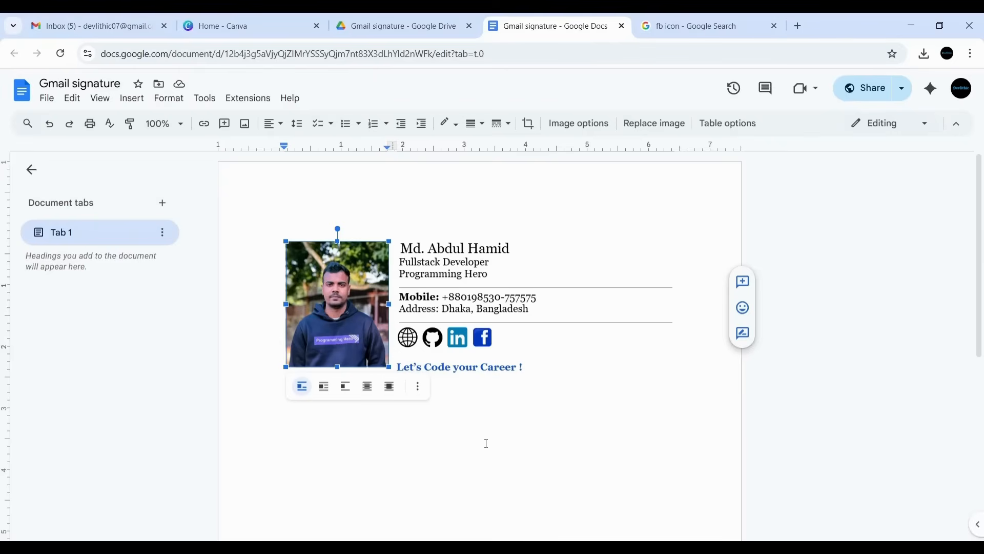
{"action": "left_click", "coordinate": [480, 441]}
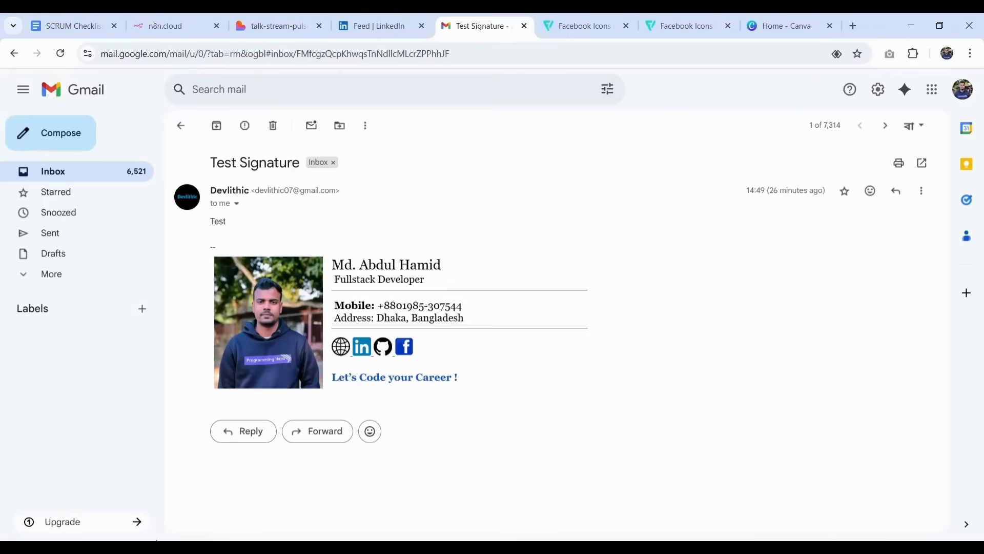
- Reload the inbox and open the received 'test signature' email
{"action": "left_click", "coordinate": [102, 177]}
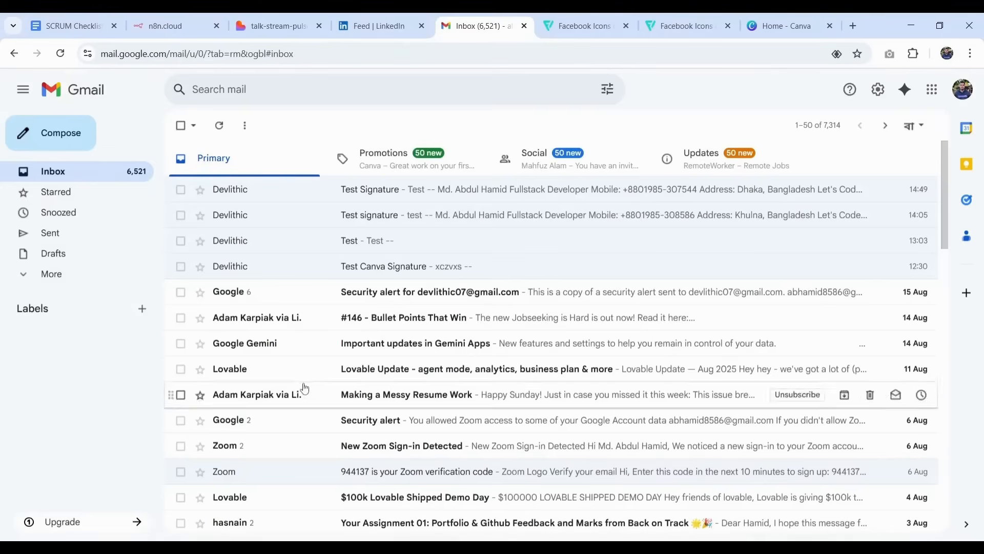
{"action": "left_click", "coordinate": [60, 53]}
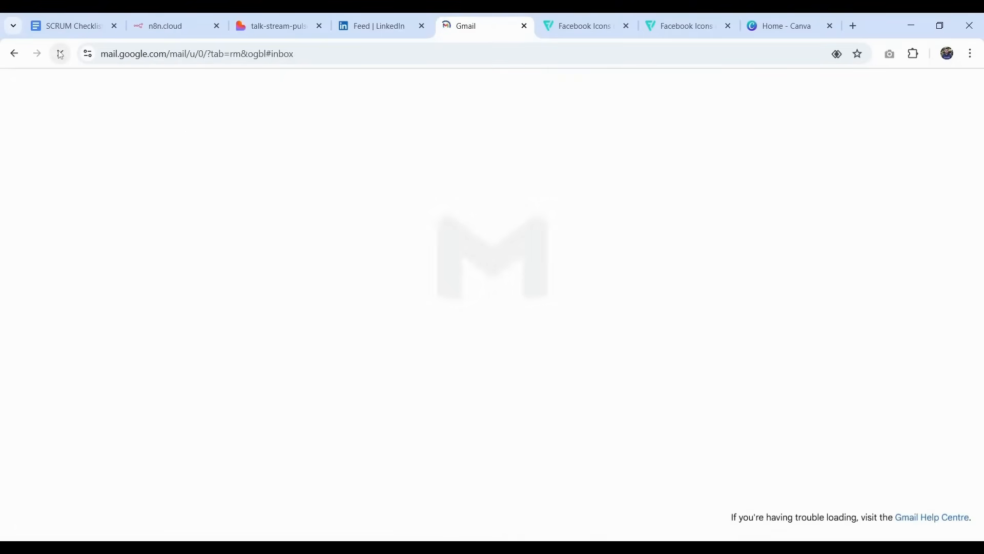
{"action": "left_click", "coordinate": [383, 191]}
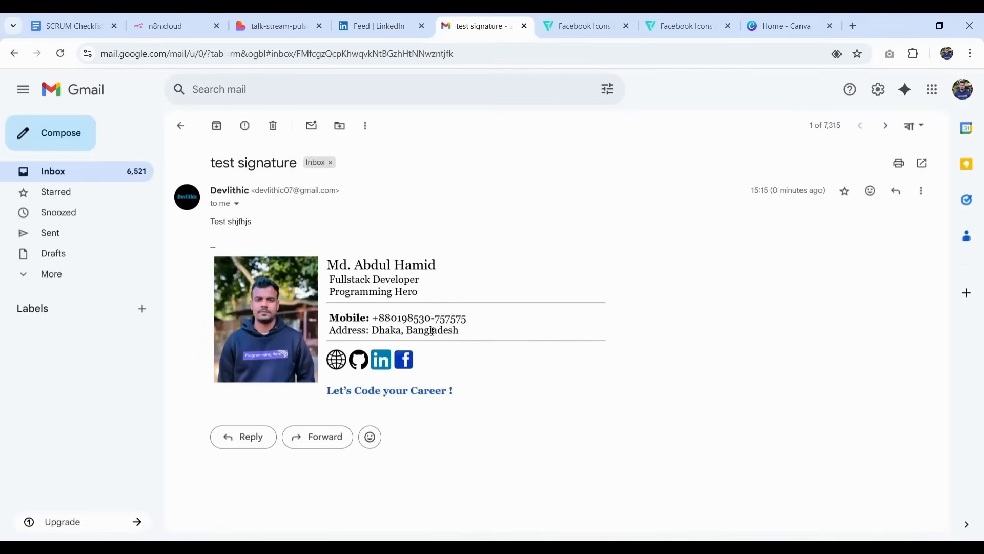
{"action": "double_click", "coordinate": [243, 222]}
{"action": "left_click", "coordinate": [459, 231]}
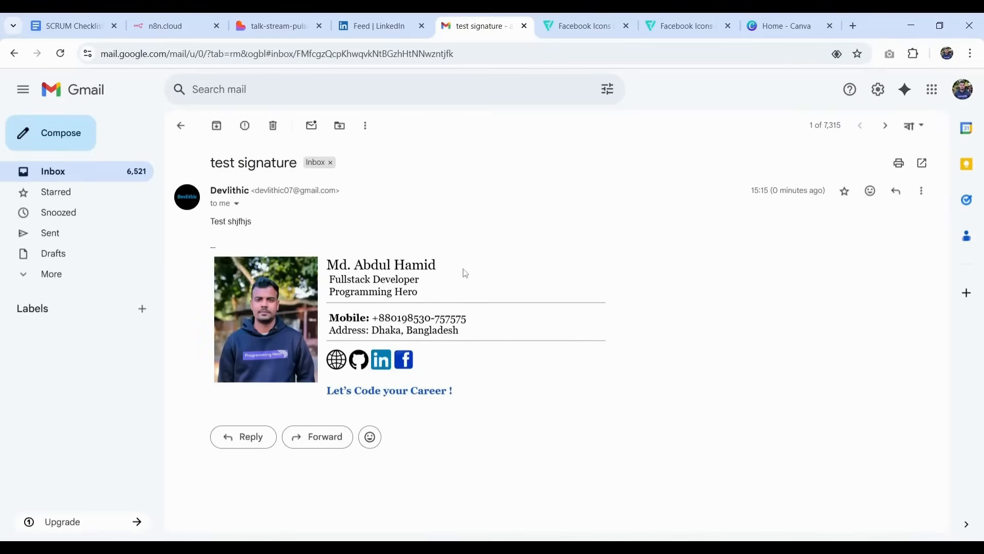
- Confirm the signature's globe and LinkedIn icons open their links, then bring back the signature document
{"action": "left_click", "coordinate": [337, 361]}
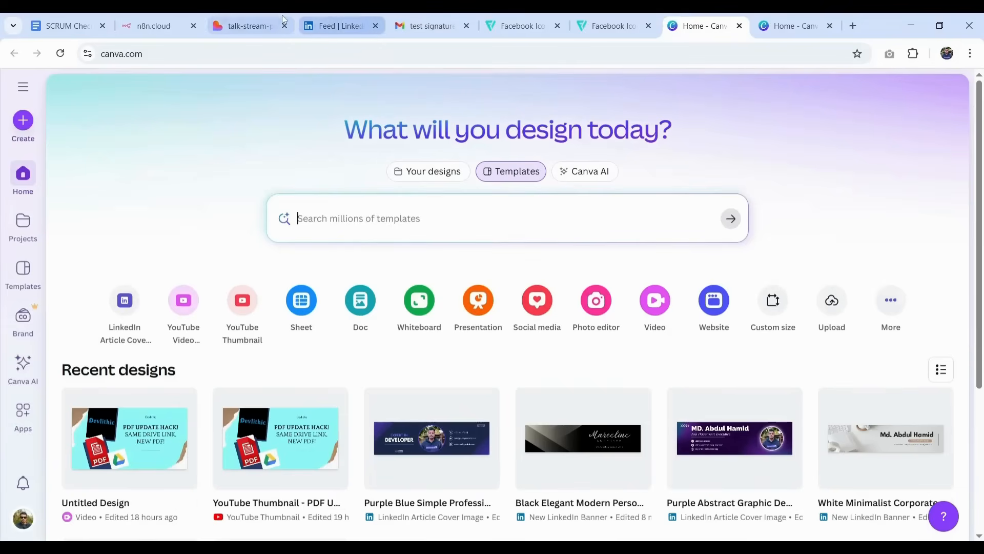
{"action": "left_click", "coordinate": [460, 17]}
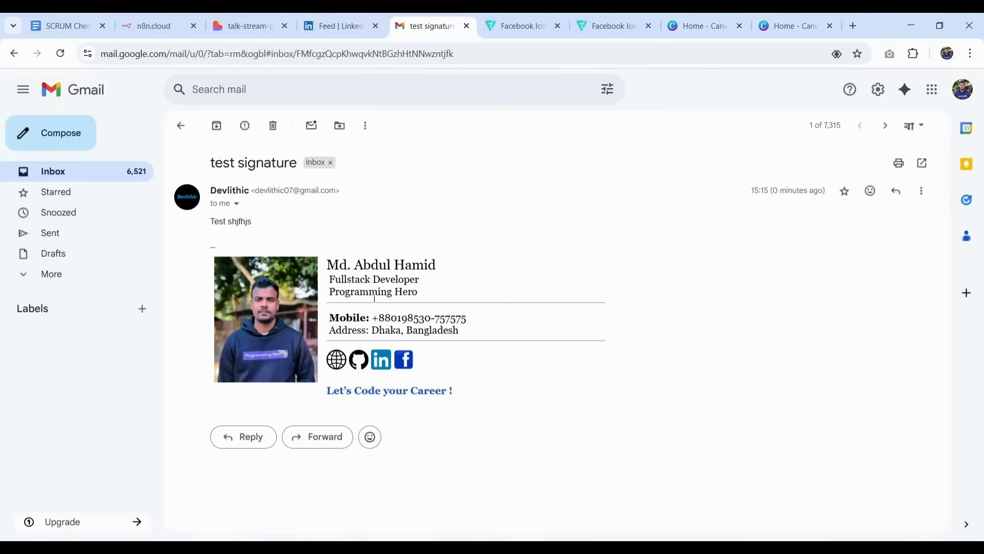
{"action": "left_click", "coordinate": [387, 370]}
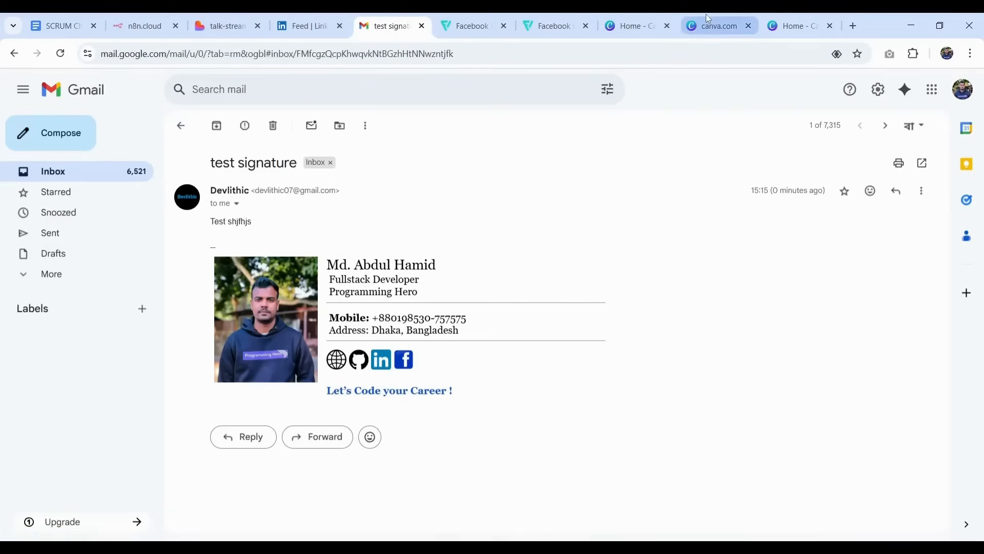
{"action": "left_click", "coordinate": [708, 18]}
{"action": "left_click", "coordinate": [308, 23]}
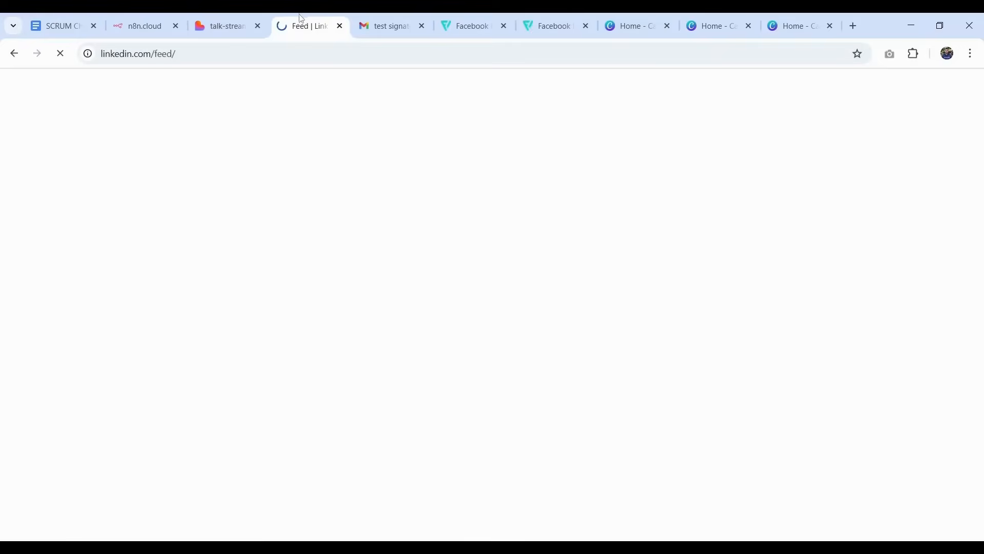
{"action": "left_click", "coordinate": [387, 25]}
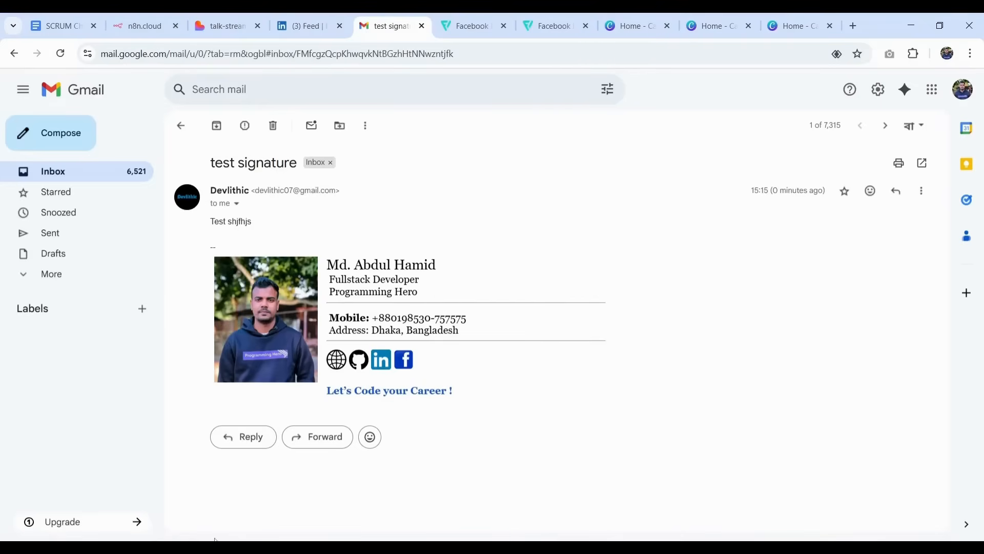
{"action": "left_click", "coordinate": [228, 547]}
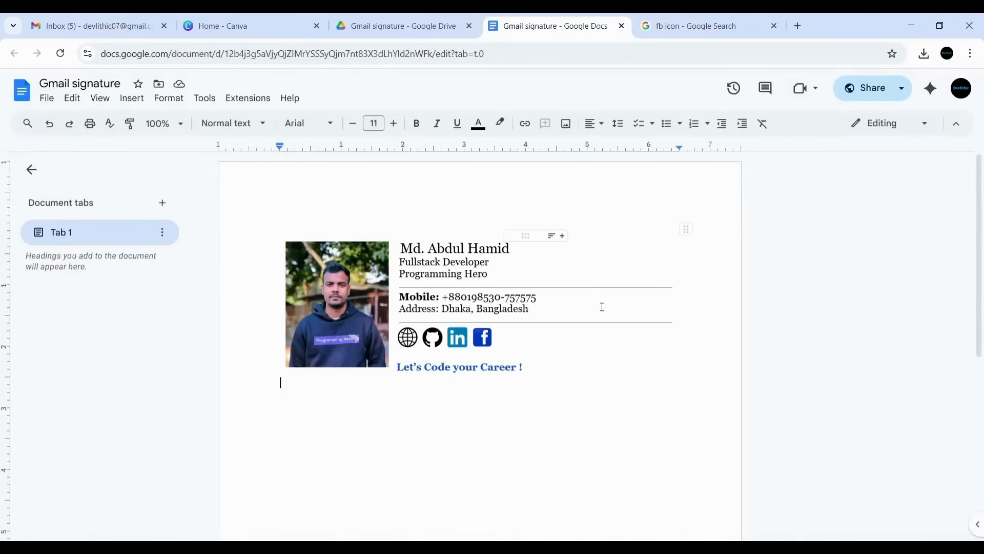